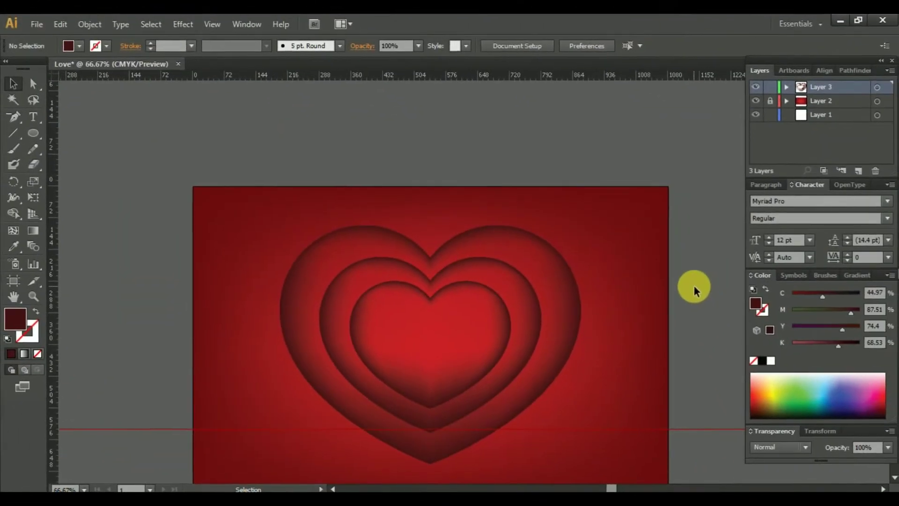
pyautogui.scroll(-2, 712, 288)
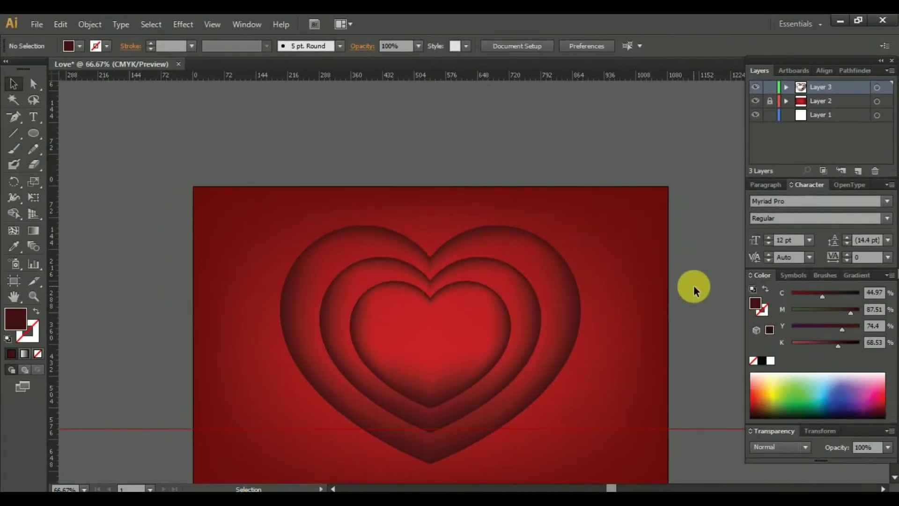
pyautogui.scroll(-2, 693, 285)
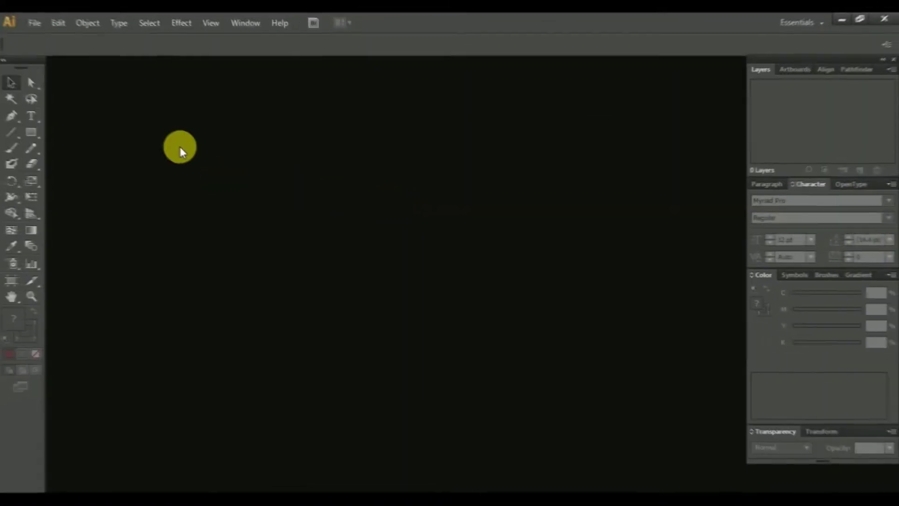
# Create a new document named Love with a 1080 x 720 px landscape artboard.
pyautogui.click(34, 23)
pyautogui.click(51, 37)
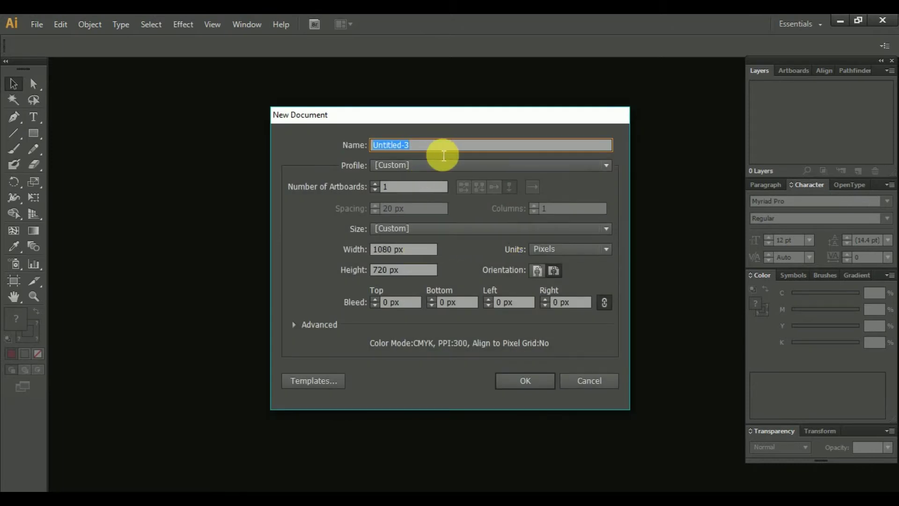
pyautogui.write('Love')
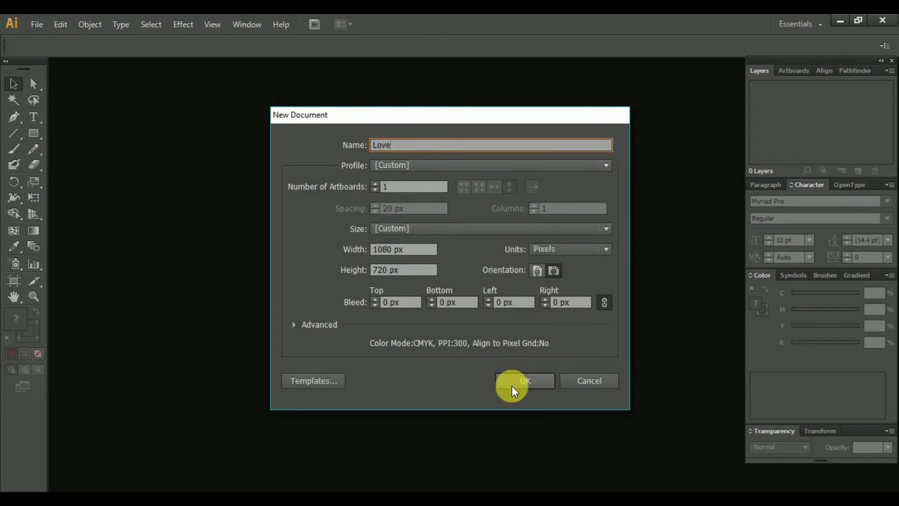
pyautogui.click(513, 384)
pyautogui.press('space')
pyautogui.moveTo(539, 300); pyautogui.dragTo(460, 302)
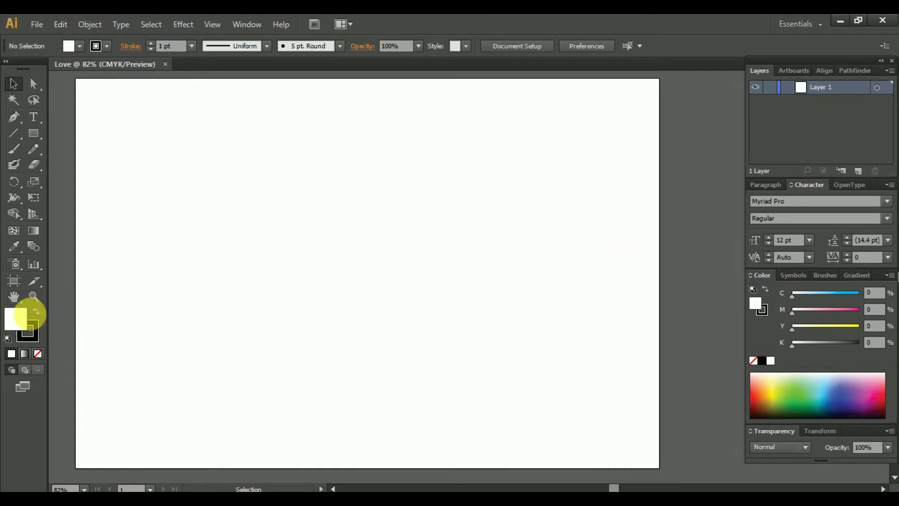
# Remove the stroke and draw a rectangle the size of the artboard on a new layer, centred on the artboard.
pyautogui.click(38, 354)
pyautogui.click(22, 324)
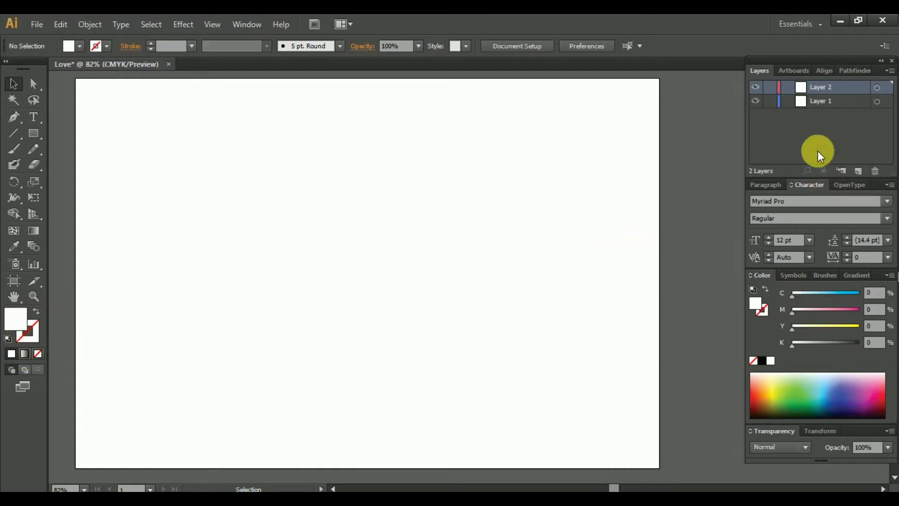
pyautogui.click(33, 133)
pyautogui.click(372, 280)
pyautogui.click(421, 282)
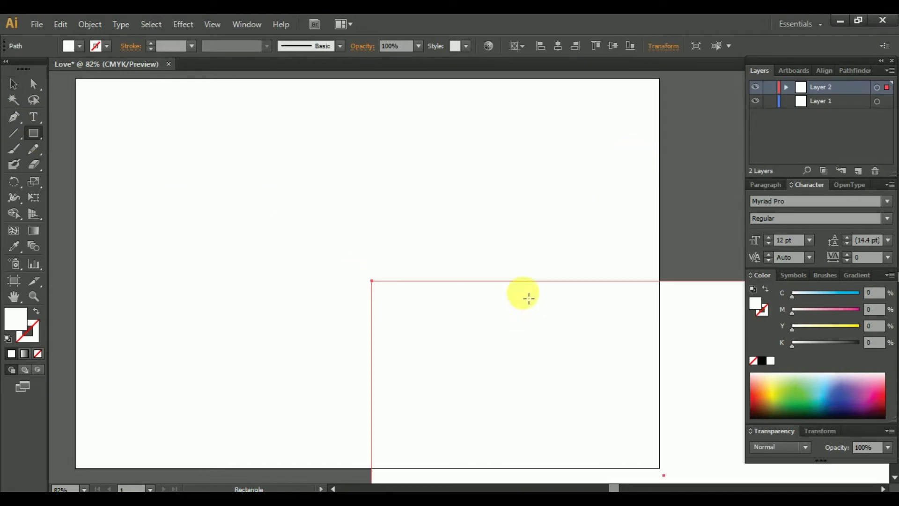
pyautogui.click(560, 46)
pyautogui.click(613, 45)
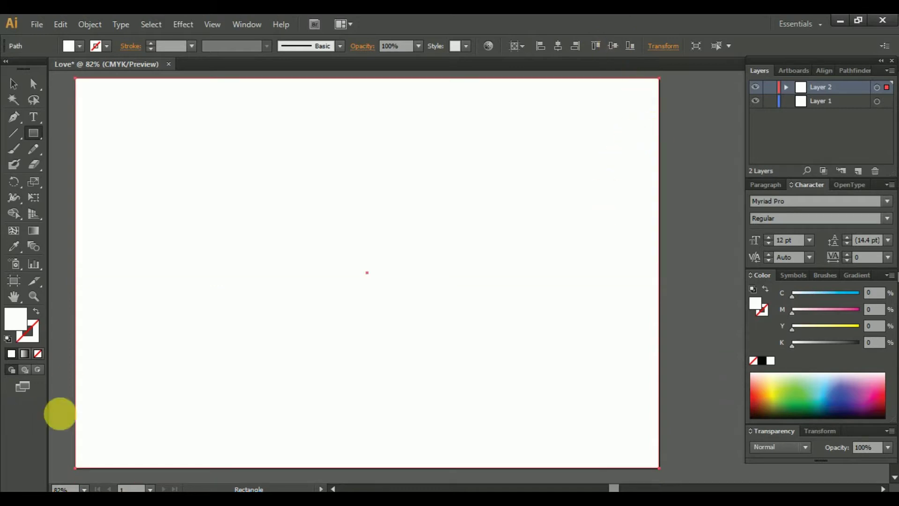
# Fill the background rectangle with dark red 6D0107.
pyautogui.doubleClick(12, 326)
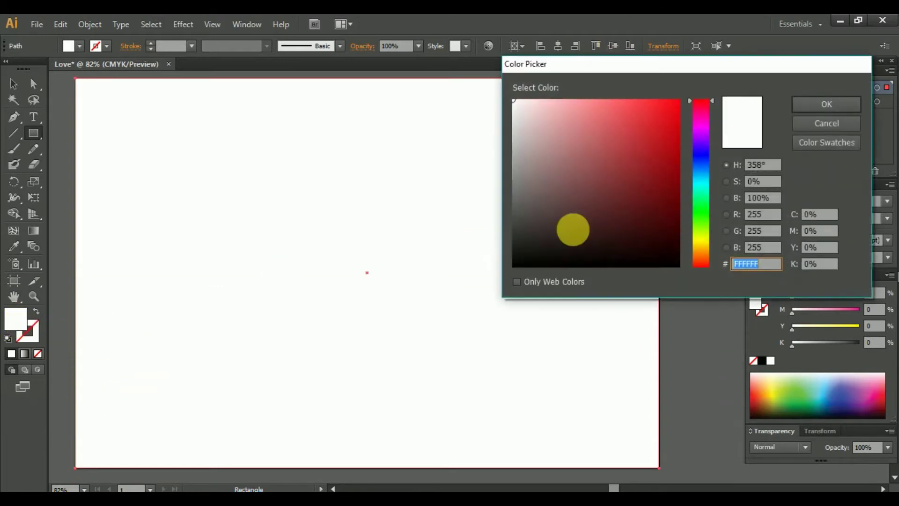
pyautogui.click(679, 195)
pyautogui.click(828, 99)
# Add a gradient mesh point at the rectangle's centre and colour it bright red for a glowing background.
pyautogui.click(14, 231)
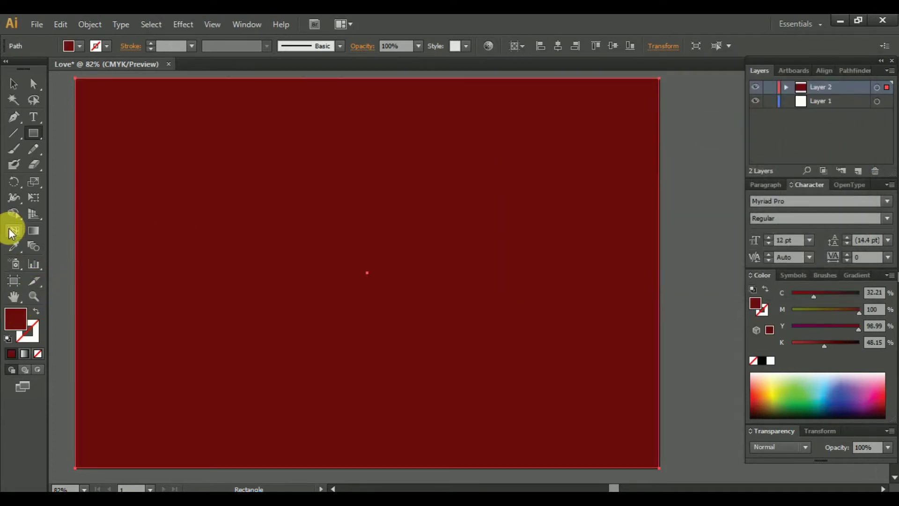
pyautogui.click(367, 273)
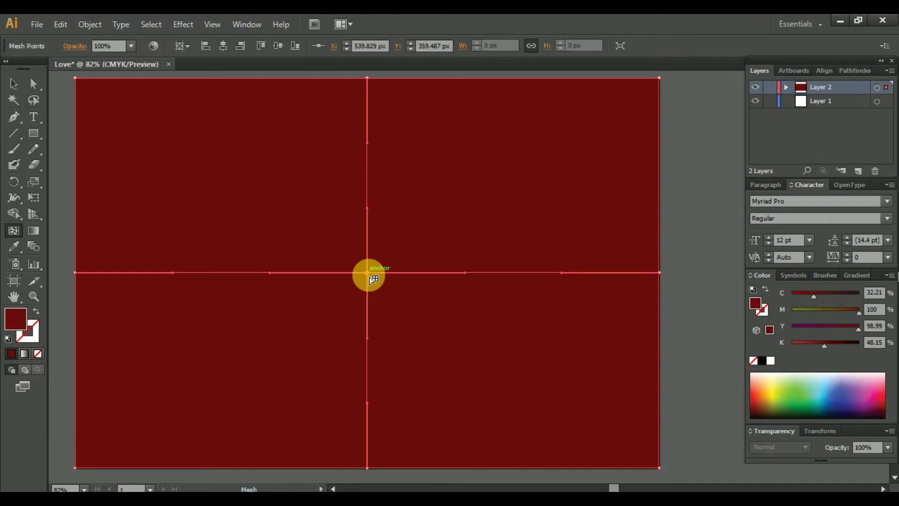
pyautogui.doubleClick(15, 319)
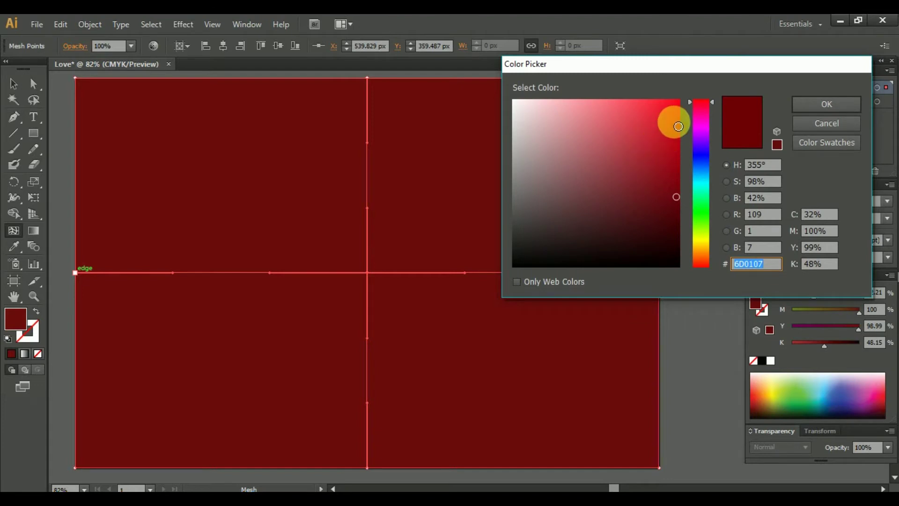
pyautogui.click(679, 134)
pyautogui.moveTo(695, 139); pyautogui.dragTo(700, 131)
pyautogui.click(827, 104)
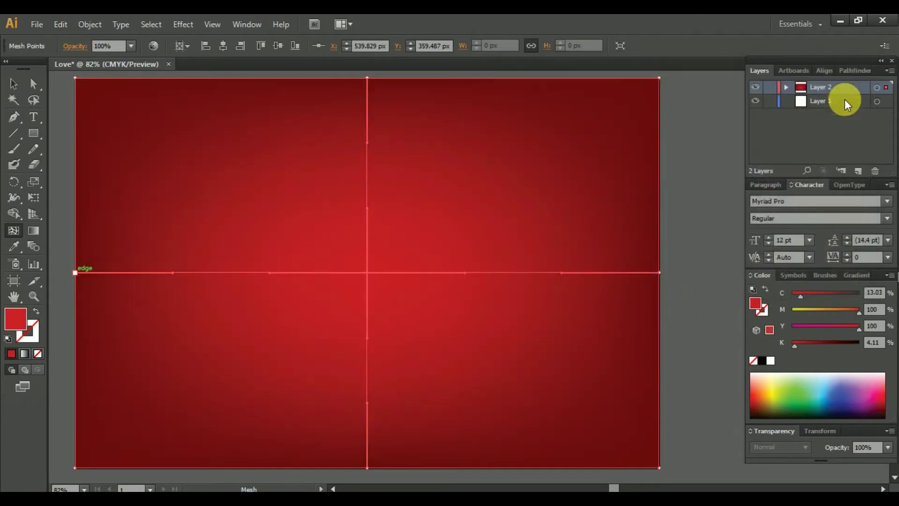
pyautogui.scroll(-1, 367, 223)
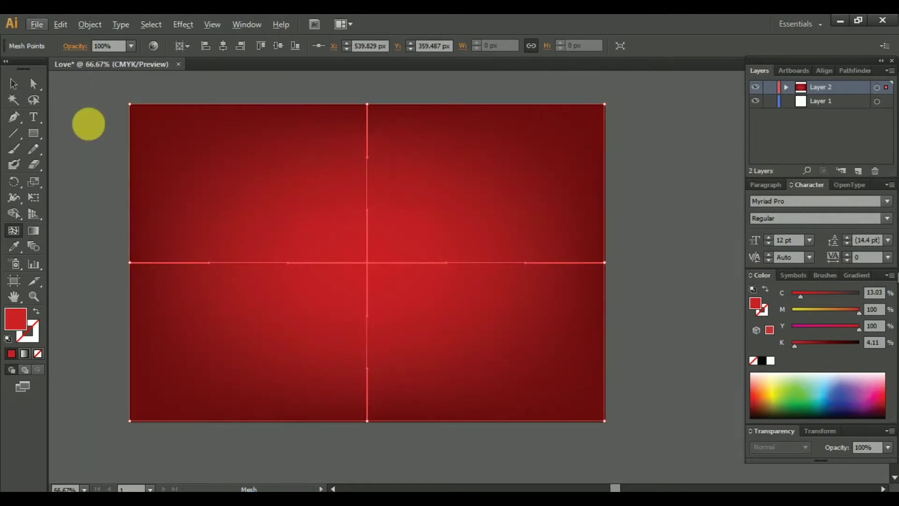
# Deselect the background mesh, lock Layer 2 and add a new layer above it.
pyautogui.click(14, 83)
pyautogui.click(103, 172)
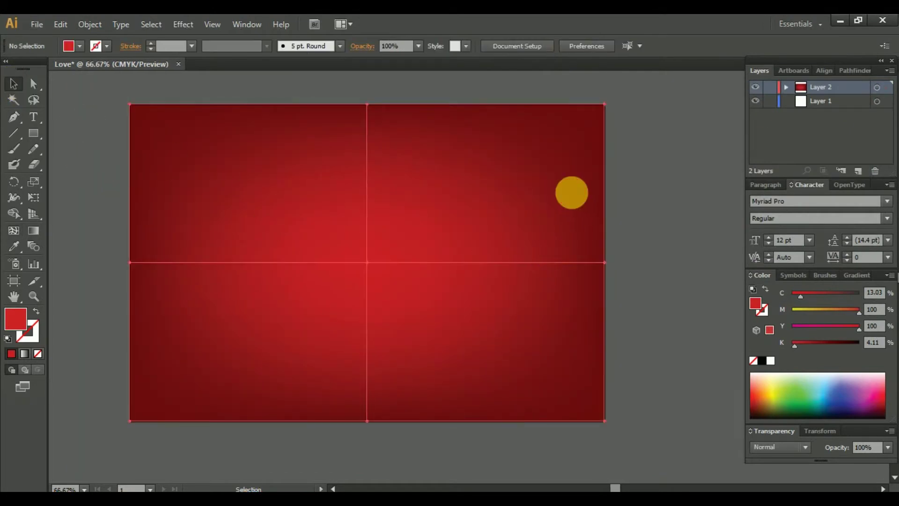
pyautogui.click(572, 192)
pyautogui.click(771, 87)
pyautogui.click(858, 171)
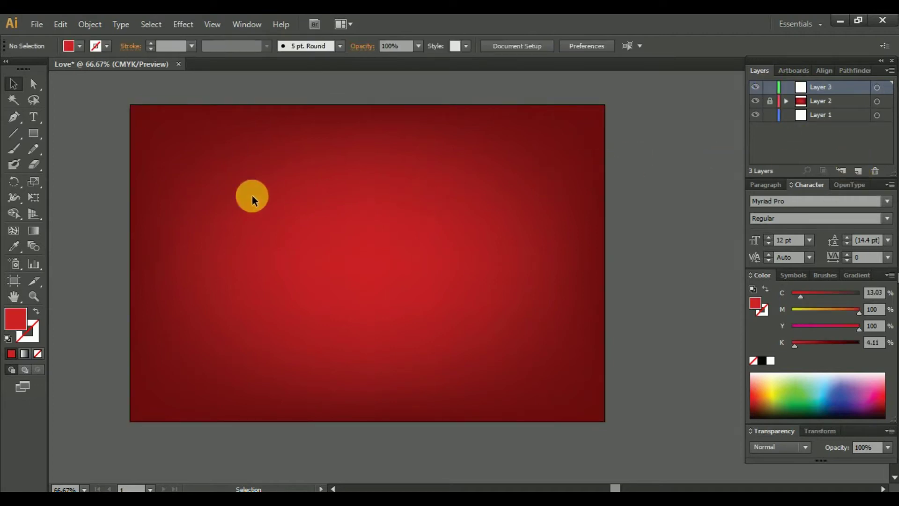
# Draw a pink circle outward from the centre of the artboard with the Ellipse tool.
pyautogui.moveTo(36, 138); pyautogui.dragTo(89, 164)
pyautogui.moveTo(381, 217); pyautogui.dragTo(434, 210)
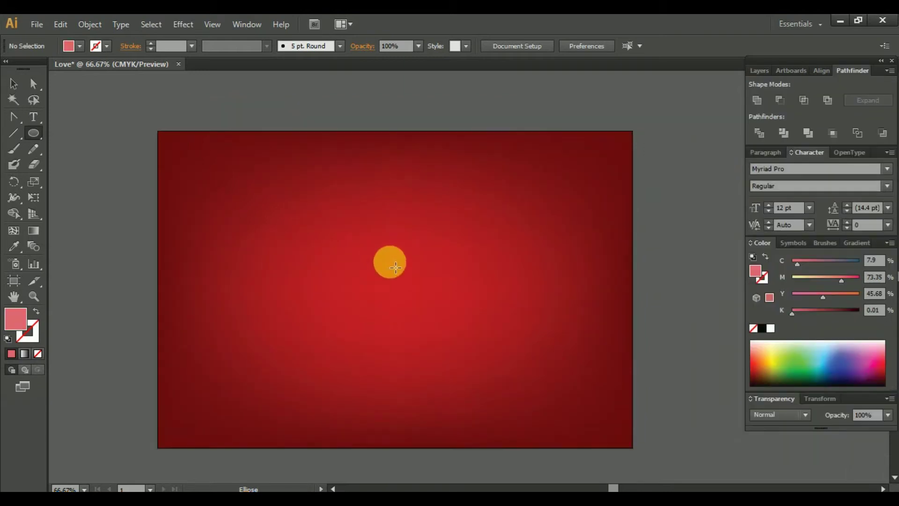
pyautogui.moveTo(400, 294); pyautogui.dragTo(470, 368)
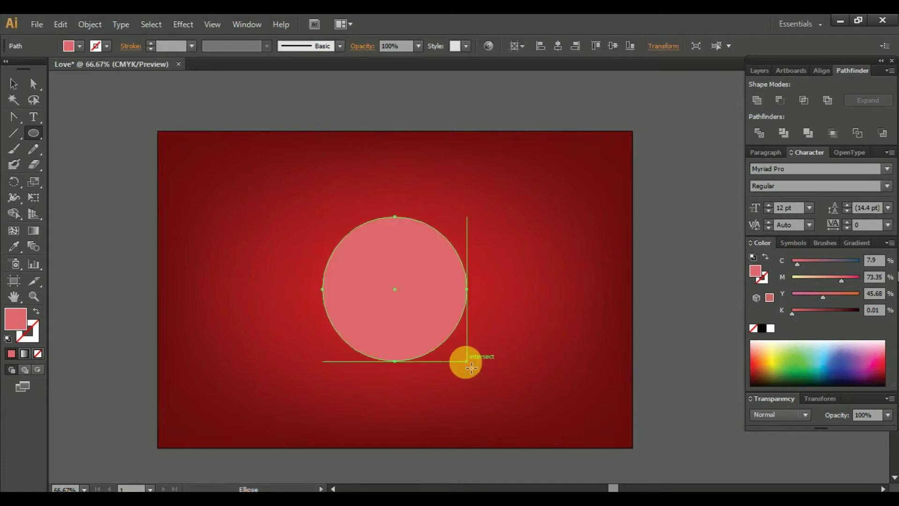
# Duplicate the circle to its left so that the two overlap, and align both by their vertical centres.
pyautogui.click(13, 84)
pyautogui.moveTo(430, 311); pyautogui.dragTo(316, 290)
pyautogui.keyDown('shift'); pyautogui.click(412, 330); pyautogui.keyUp('shift')
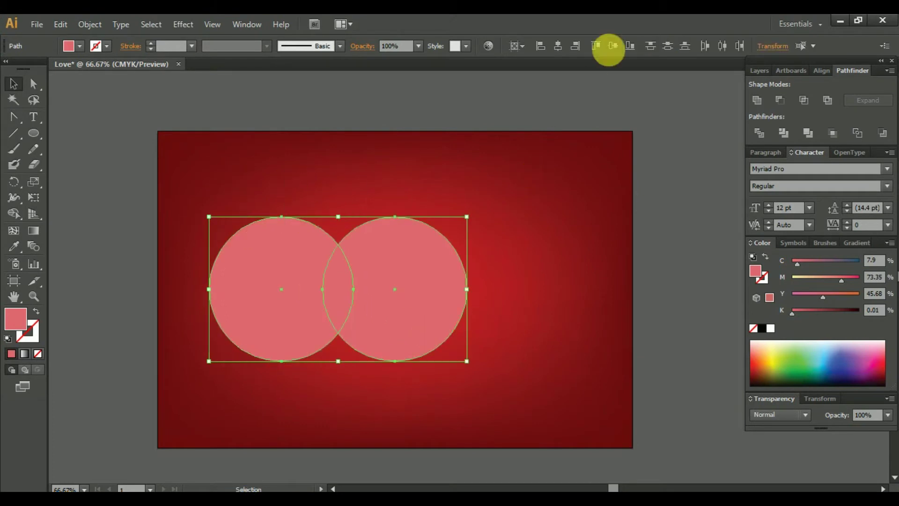
pyautogui.click(619, 48)
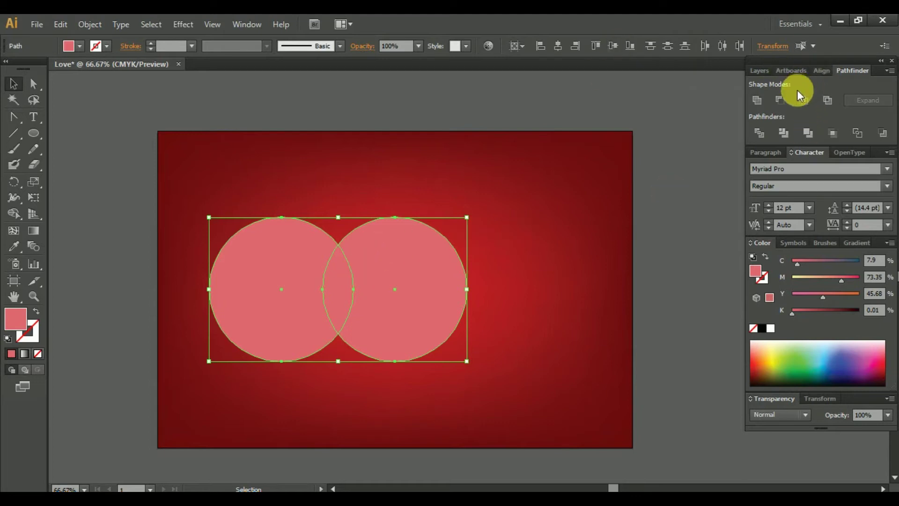
# Unite the two circles into one shape and centre it on the artboard.
pyautogui.click(758, 100)
pyautogui.moveTo(393, 292); pyautogui.dragTo(450, 292)
pyautogui.scroll(-2, 505, 310)
pyautogui.scroll(2, 502, 305)
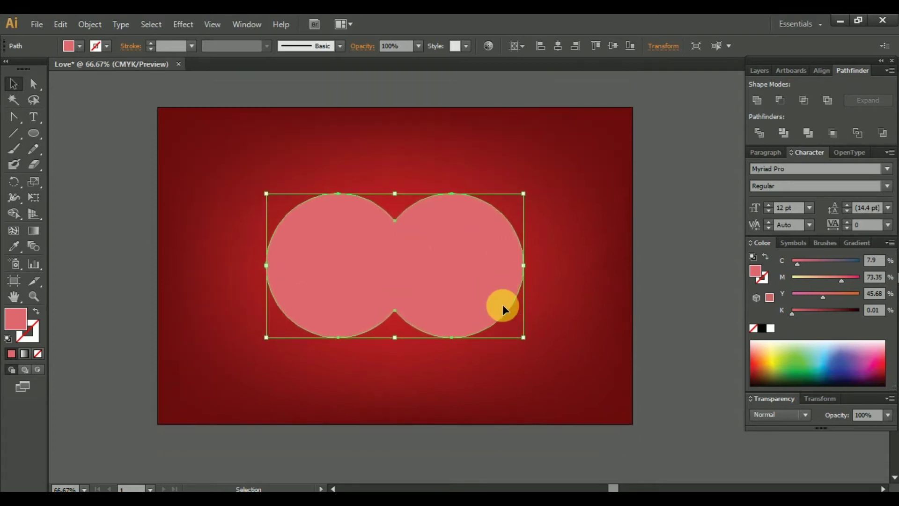
# Move the merged shape's lower notch anchor straight down to about Y 660 px and convert it to a corner point.
pyautogui.click(39, 86)
pyautogui.scroll(-4, 463, 183)
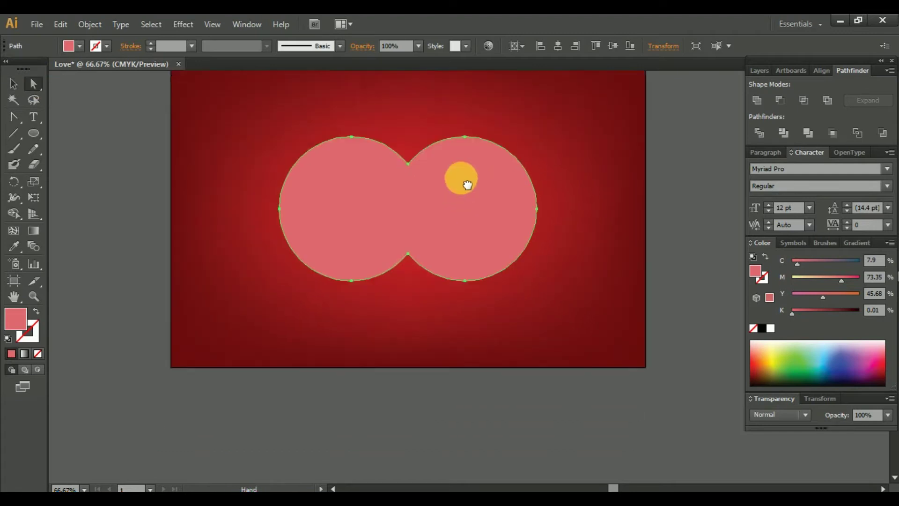
pyautogui.moveTo(409, 246); pyautogui.dragTo(408, 332)
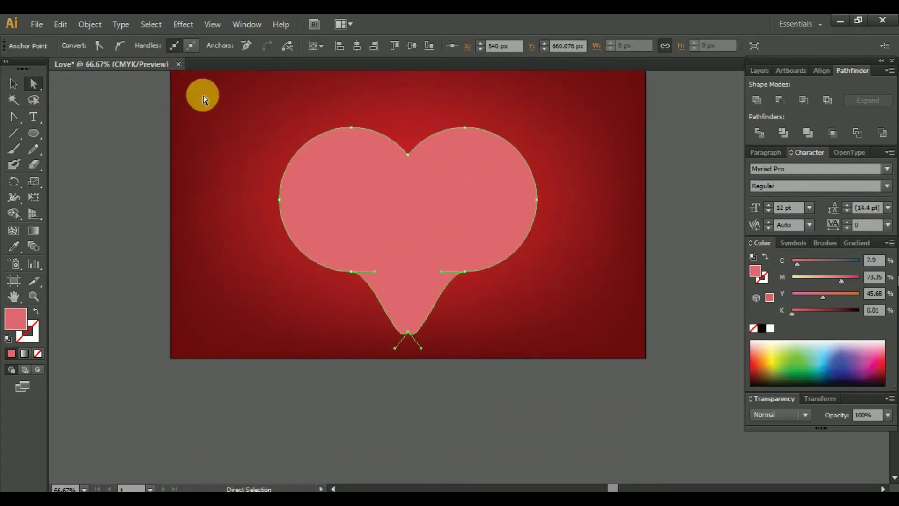
pyautogui.moveTo(16, 119); pyautogui.dragTo(67, 162)
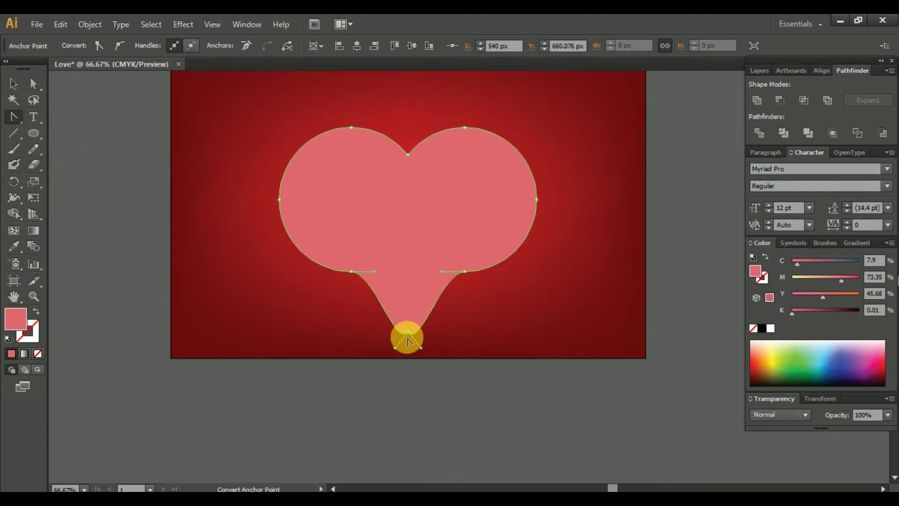
pyautogui.click(409, 333)
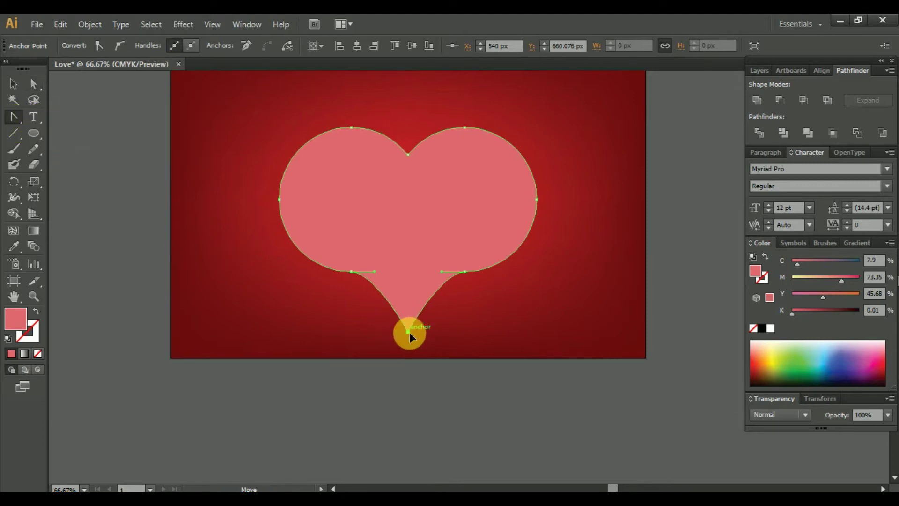
# Delete the two rounded bottom anchors on either side of the tip to form a heart, then deselect it.
pyautogui.click(465, 271)
pyautogui.keyDown('ctrl'); pyautogui.click(424, 313); pyautogui.keyUp('ctrl')
pyautogui.moveTo(15, 117); pyautogui.dragTo(73, 148)
pyautogui.click(464, 271)
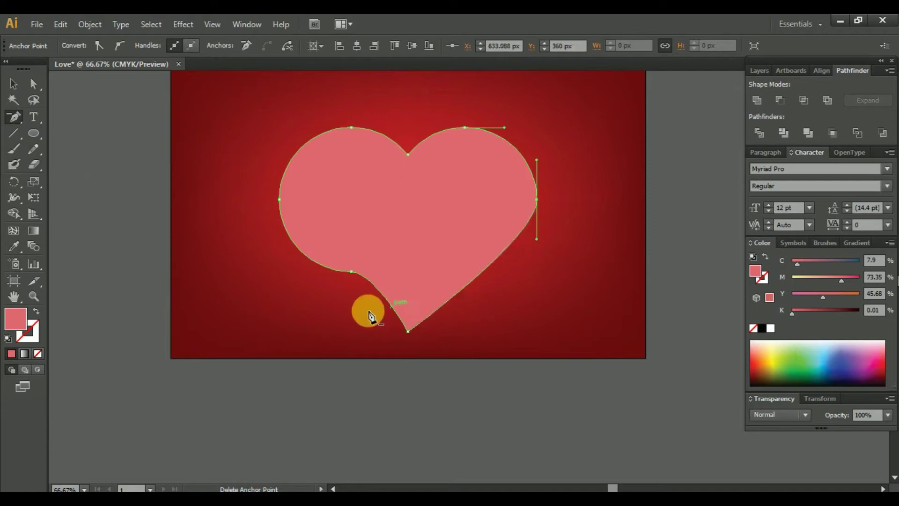
pyautogui.click(351, 271)
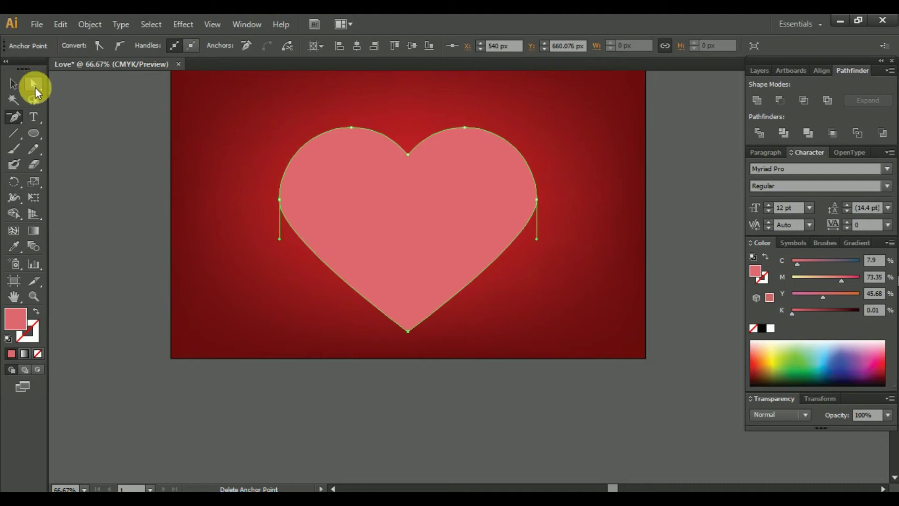
pyautogui.click(13, 84)
pyautogui.click(248, 145)
pyautogui.scroll(3, 405, 238)
pyautogui.scroll(-2, 406, 238)
# Show the rulers and place a horizontal guide across the lower part of the heart.
pyautogui.click(417, 239)
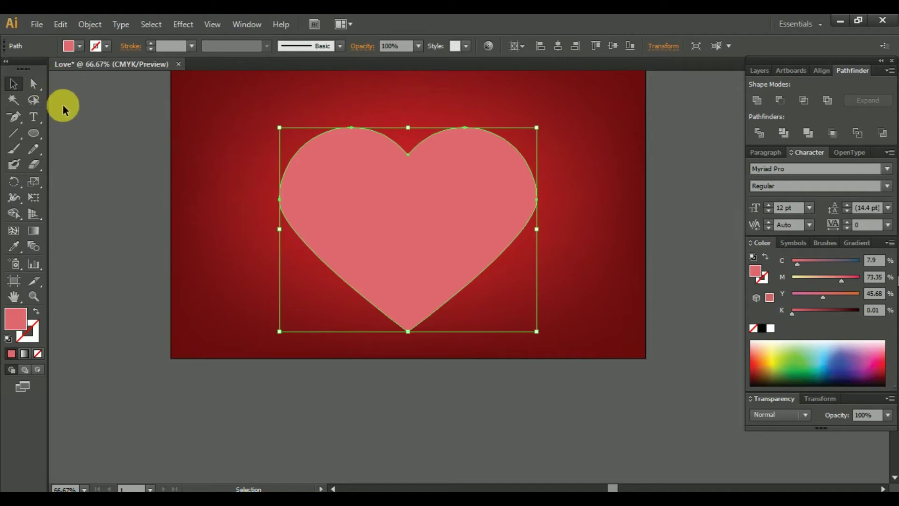
pyautogui.click(34, 84)
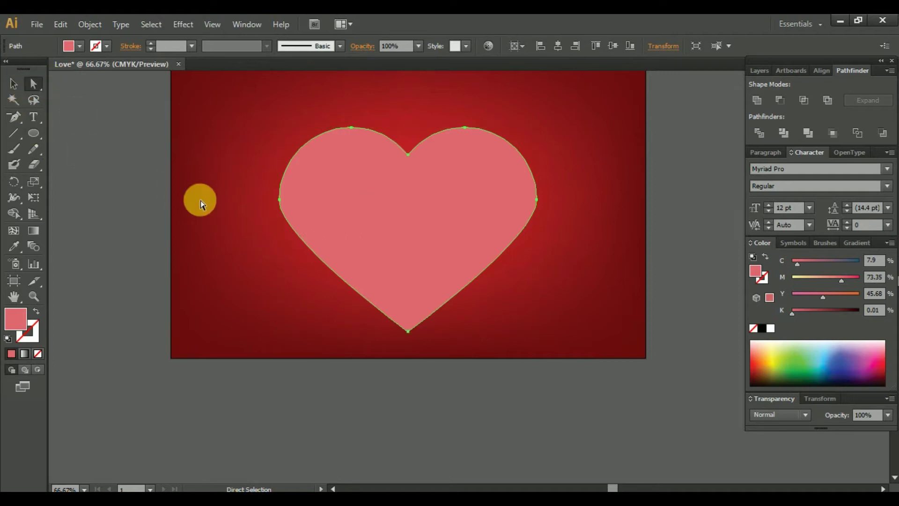
pyautogui.click(280, 200)
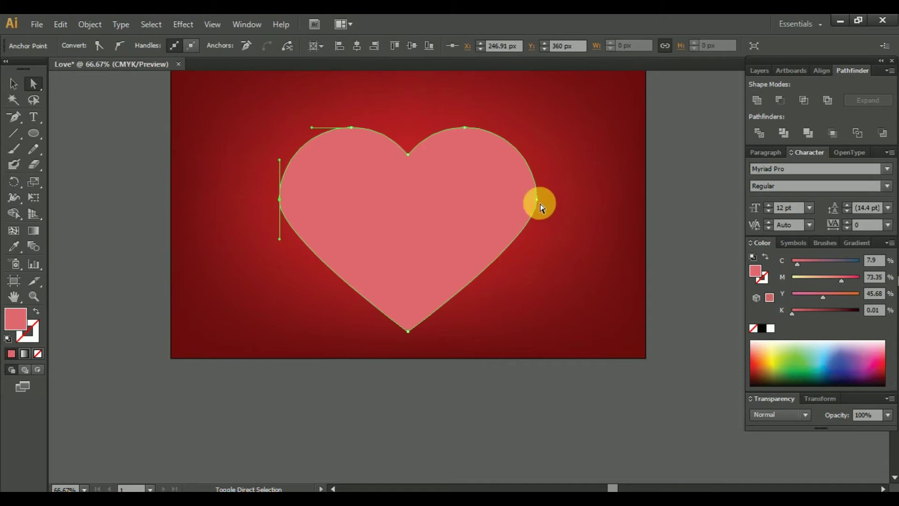
pyautogui.click(537, 240)
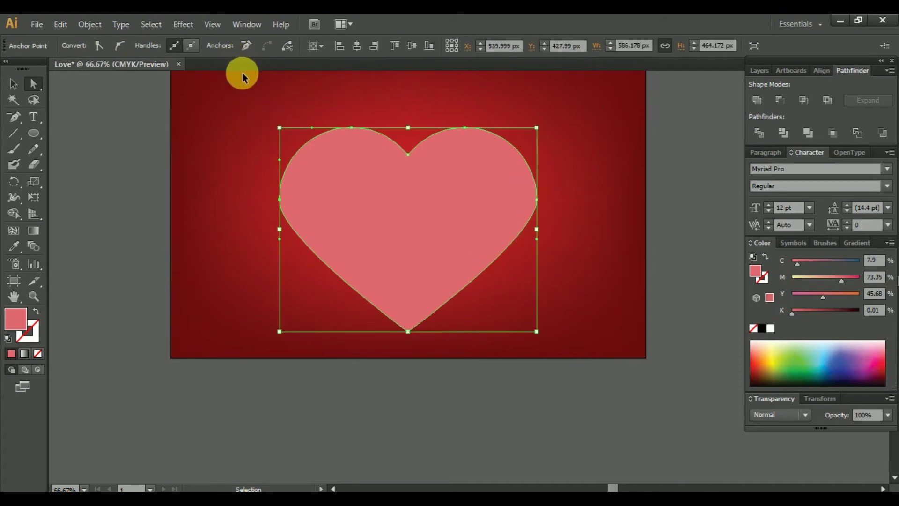
pyautogui.hotkey('ctrl', 'r')
pyautogui.moveTo(332, 77); pyautogui.dragTo(357, 283)
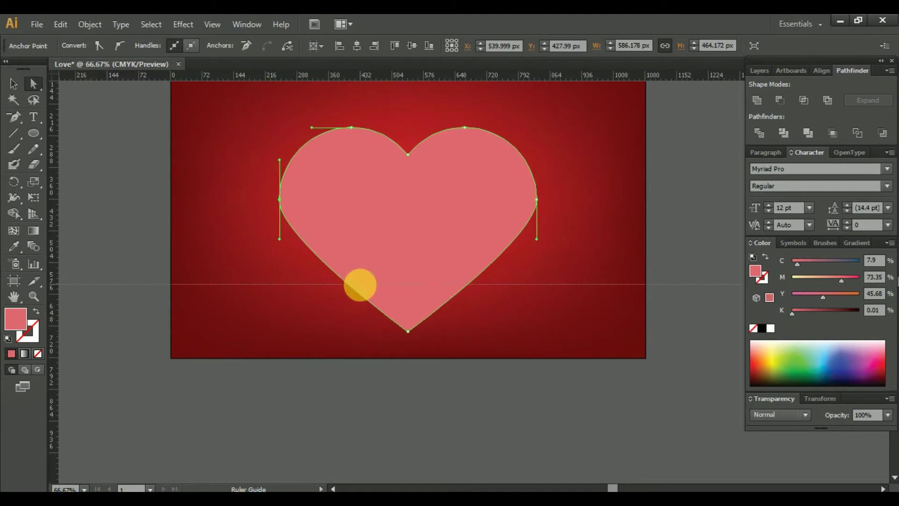
pyautogui.click(265, 253)
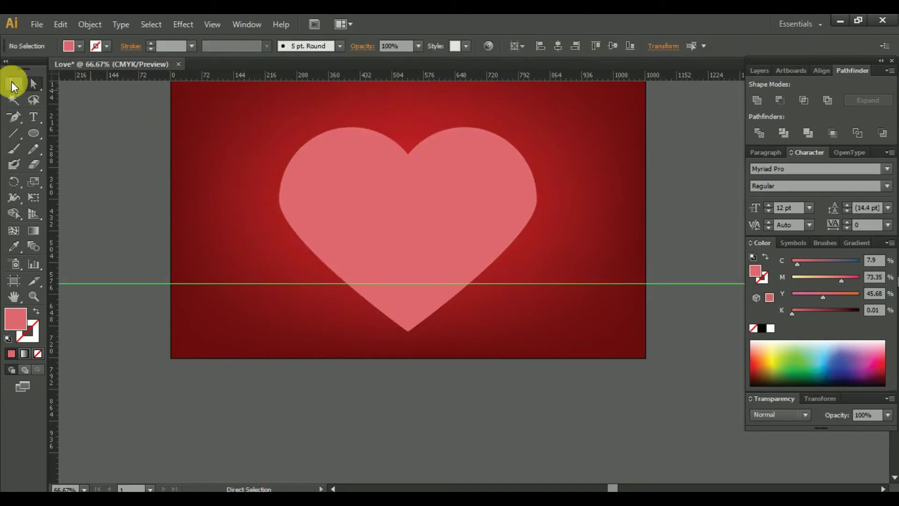
# Extend the lower direction handles of the heart's left and right side anchors straight down to the guide, then deselect the heart.
pyautogui.click(376, 185)
pyautogui.click(33, 84)
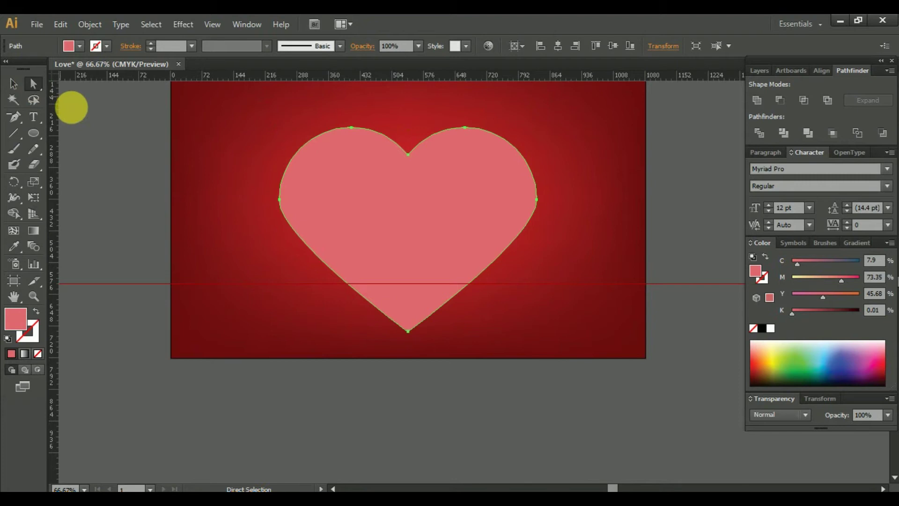
pyautogui.click(280, 200)
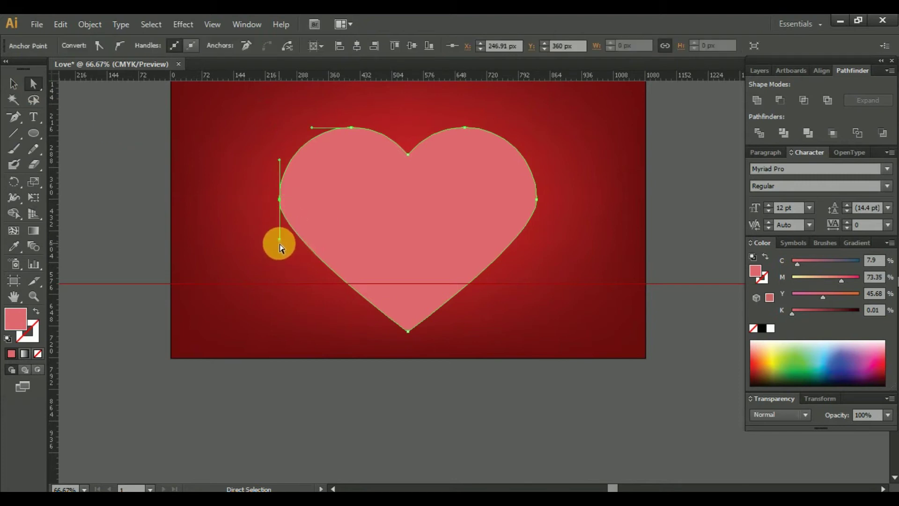
pyautogui.moveTo(279, 241); pyautogui.dragTo(278, 283)
pyautogui.click(537, 200)
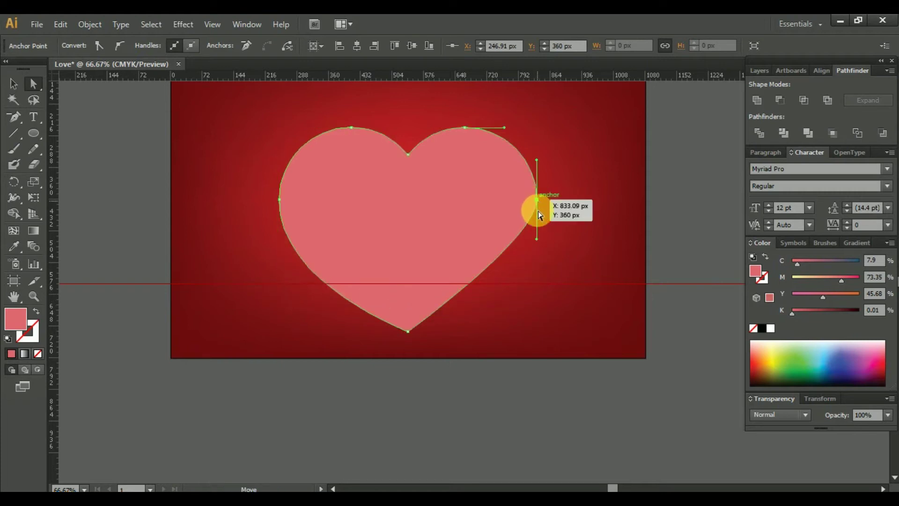
pyautogui.moveTo(537, 240); pyautogui.dragTo(538, 286)
pyautogui.click(13, 84)
pyautogui.click(189, 182)
# Move the heart slightly up on the artboard and hide the red background layer, Layer 2.
pyautogui.scroll(3, 442, 313)
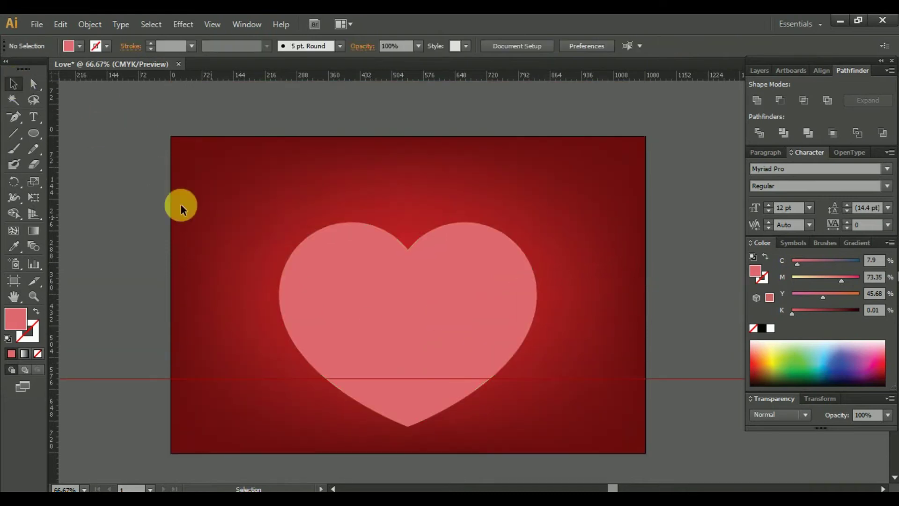
pyautogui.moveTo(419, 338); pyautogui.dragTo(440, 306)
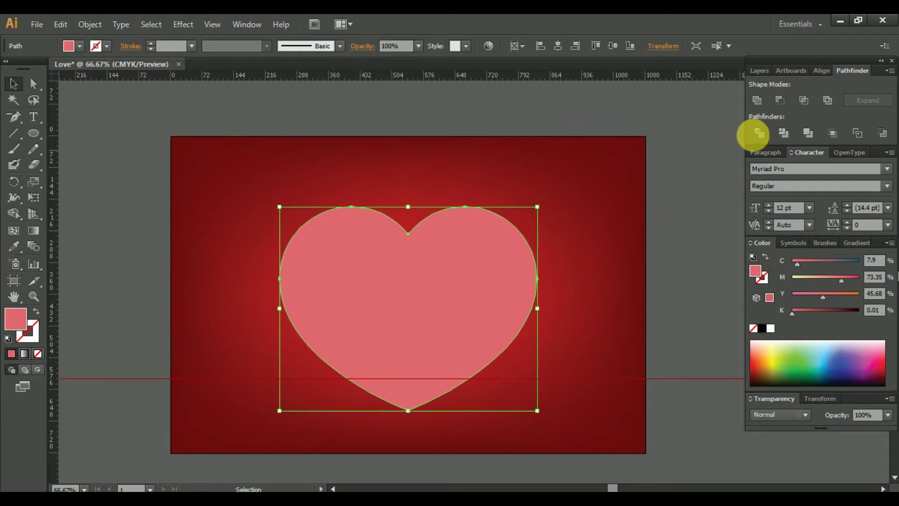
pyautogui.click(759, 71)
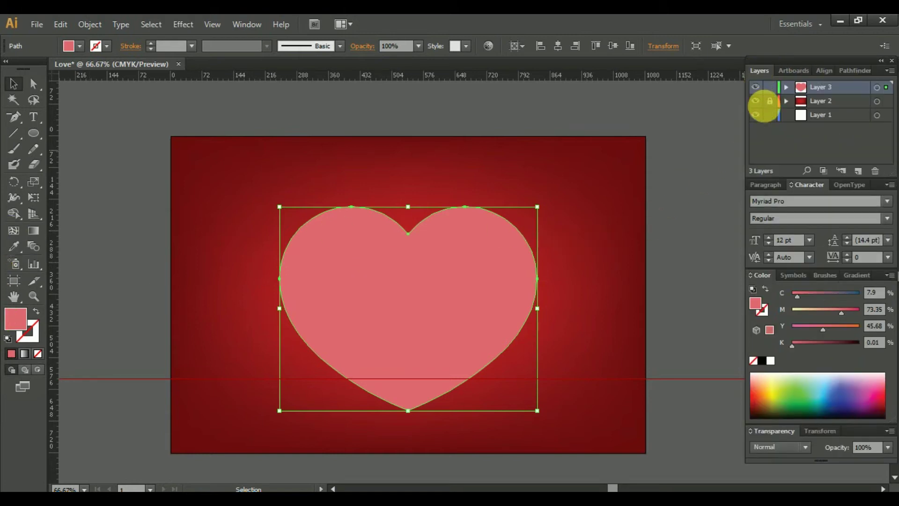
pyautogui.click(756, 101)
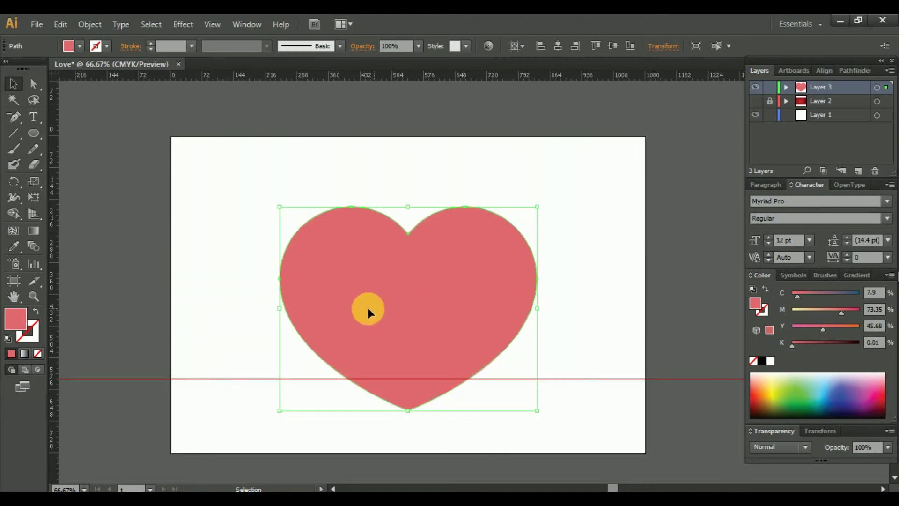
# Fill the heart with the very dark red 490009.
pyautogui.doubleClick(18, 329)
pyautogui.click(676, 183)
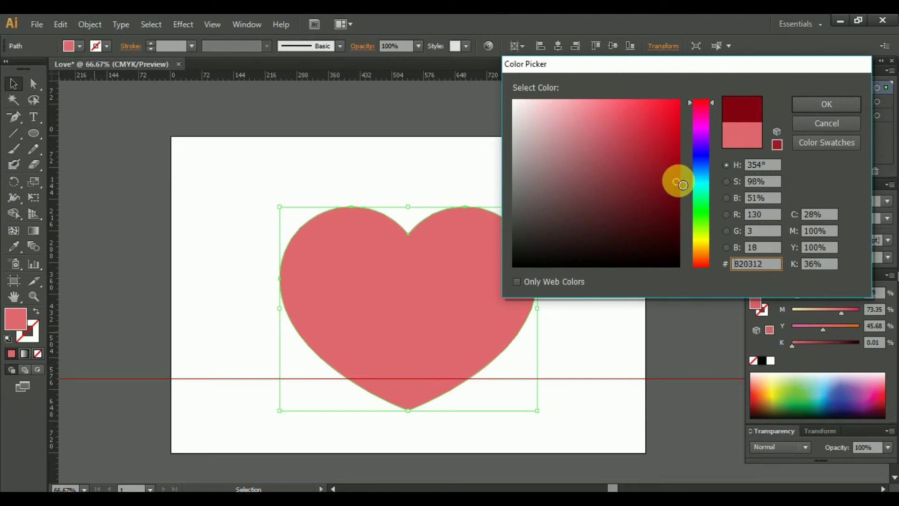
pyautogui.click(680, 218)
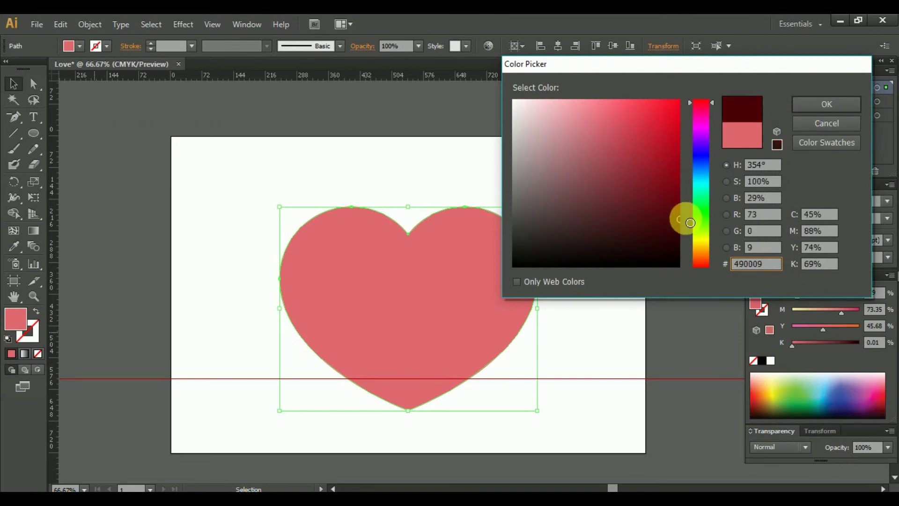
pyautogui.click(822, 103)
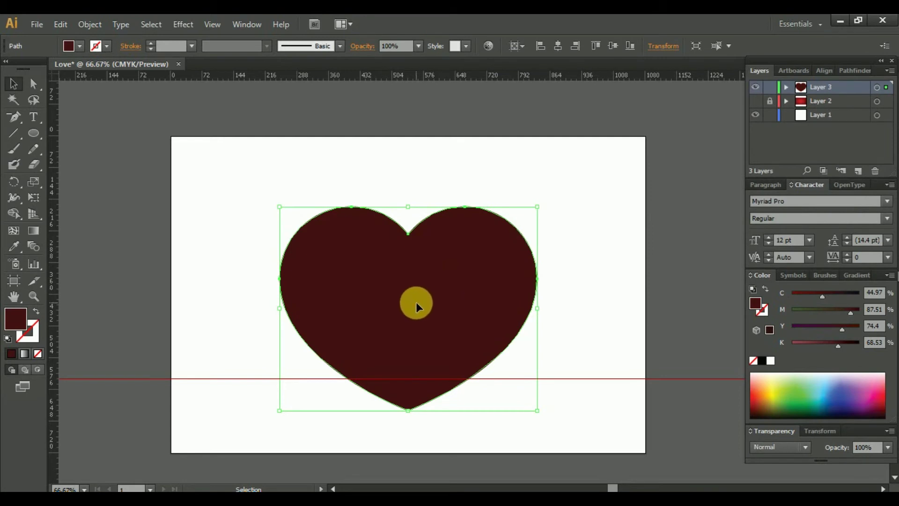
# Use the Mesh tool to add a vertical mesh line through the heart's centre, starting at the notch anchor.
pyautogui.click(16, 228)
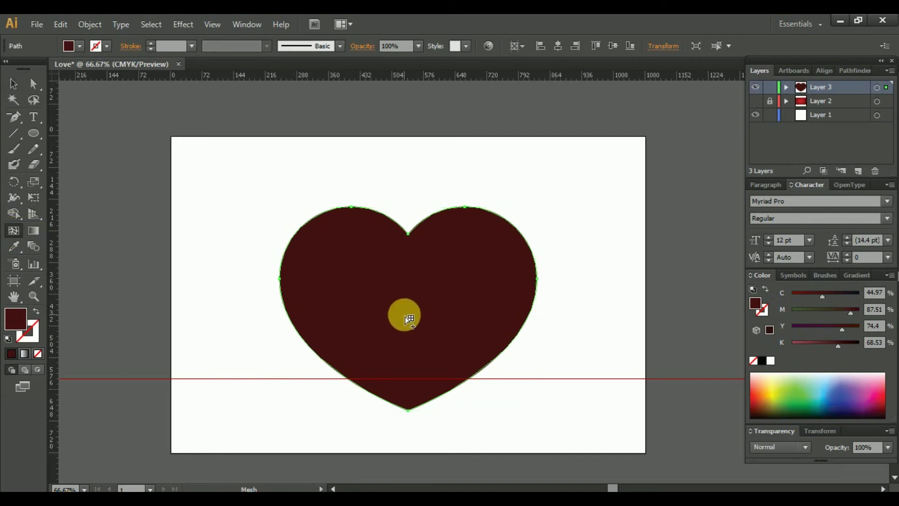
pyautogui.click(413, 313)
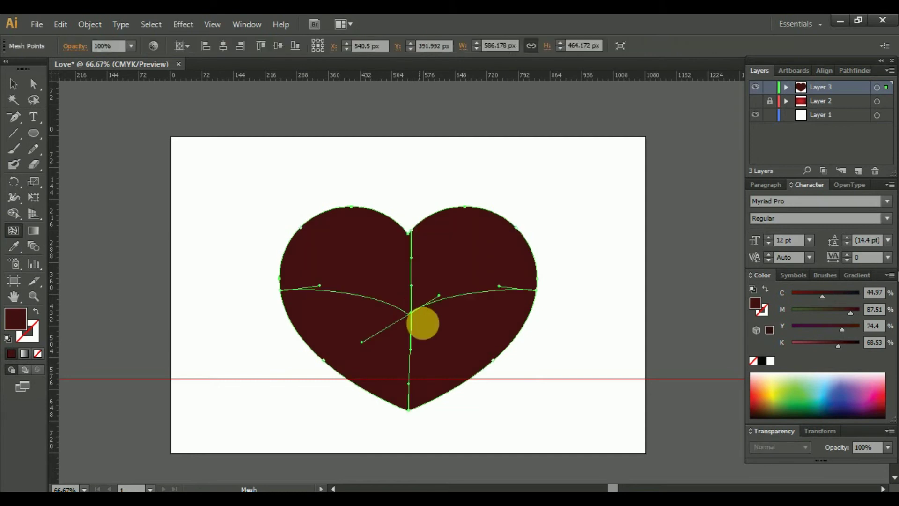
pyautogui.hotkey('ctrl', 'z')
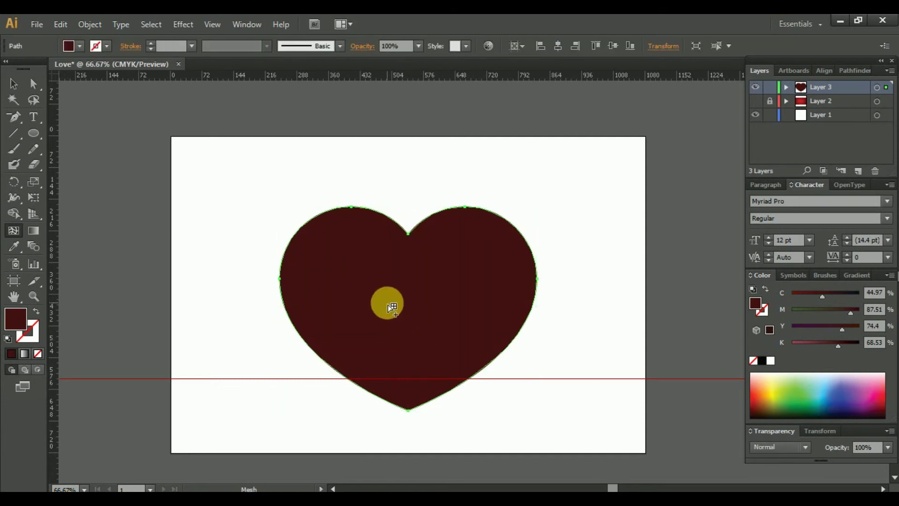
pyautogui.scroll(2, 388, 305)
pyautogui.click(434, 149)
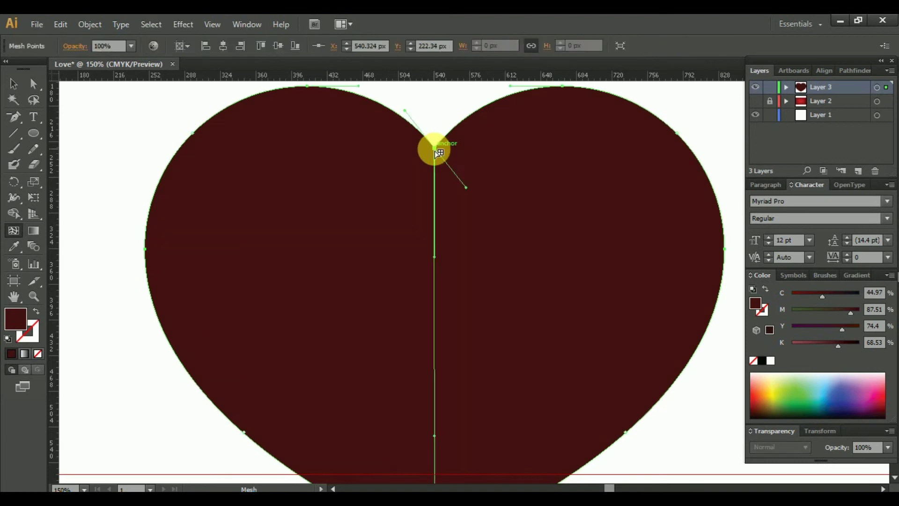
pyautogui.scroll(-1, 461, 325)
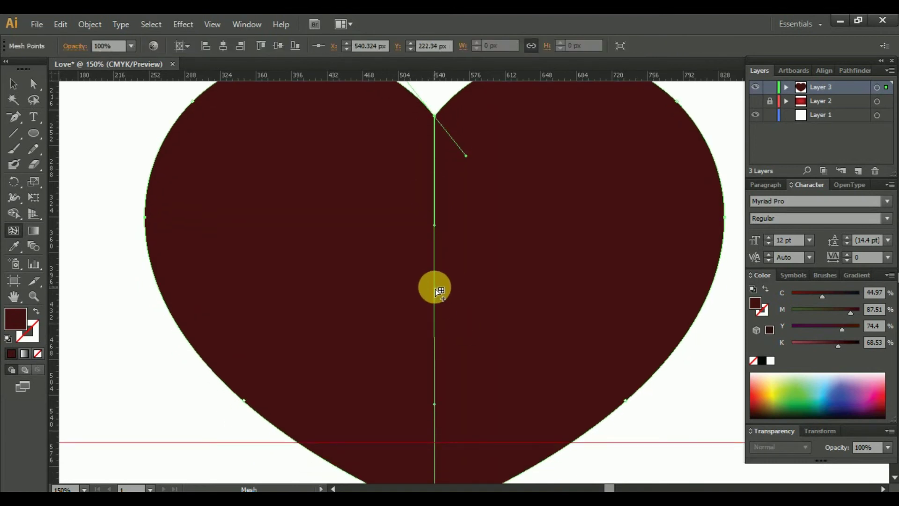
# Add four cross mesh lines along the heart's centre line at about Y 394, 316, 262 and 437 px.
pyautogui.click(435, 288)
pyautogui.scroll(1, 430, 300)
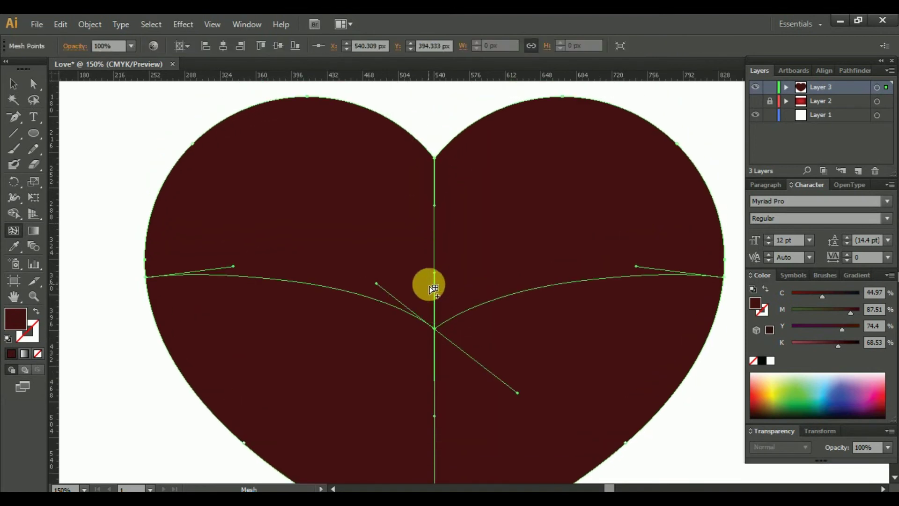
pyautogui.click(435, 251)
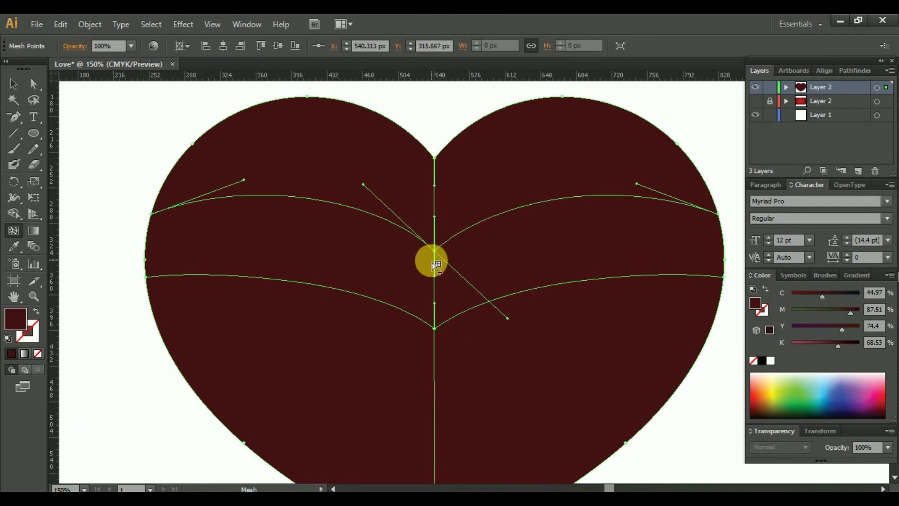
pyautogui.scroll(1, 434, 261)
pyautogui.click(435, 244)
pyautogui.scroll(-2, 440, 287)
pyautogui.scroll(-1, 440, 288)
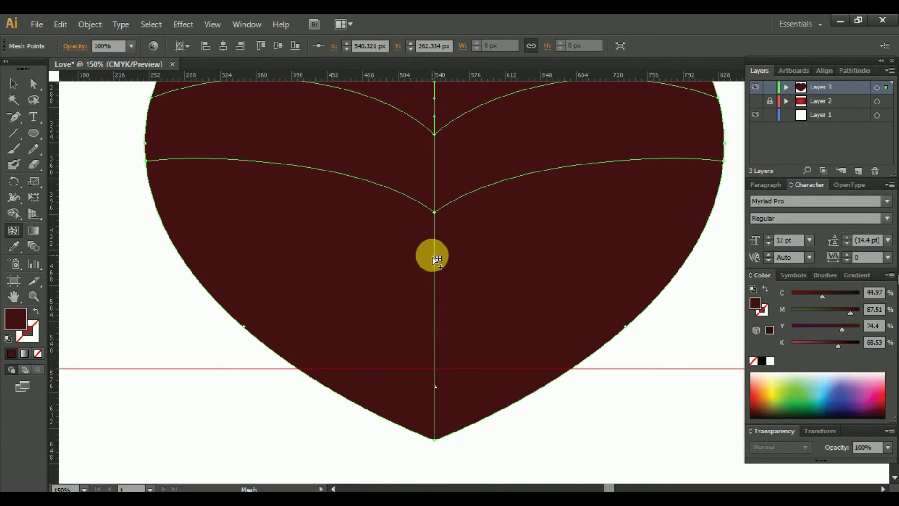
pyautogui.click(435, 256)
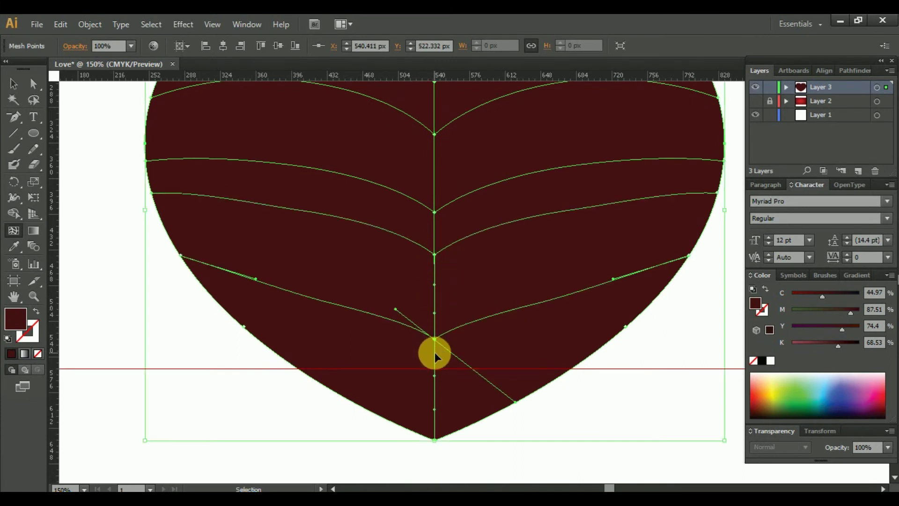
pyautogui.scroll(1, 437, 349)
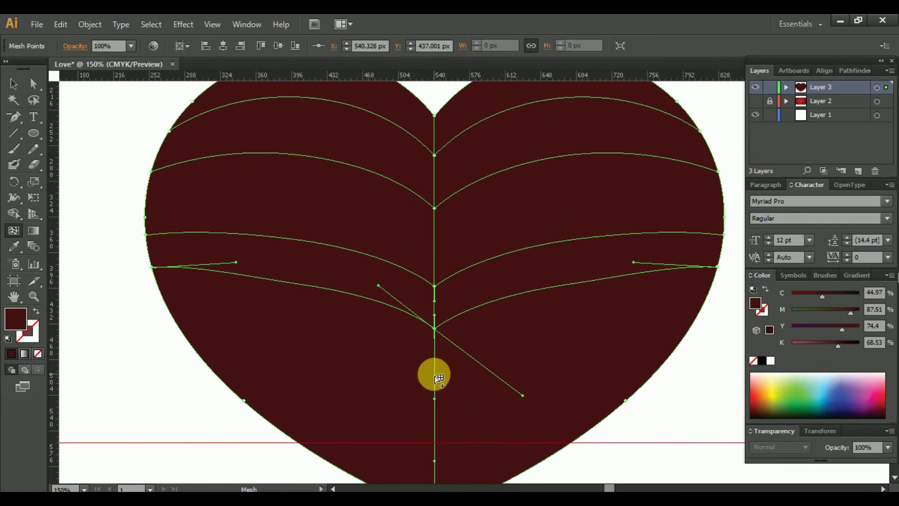
pyautogui.scroll(1, 438, 380)
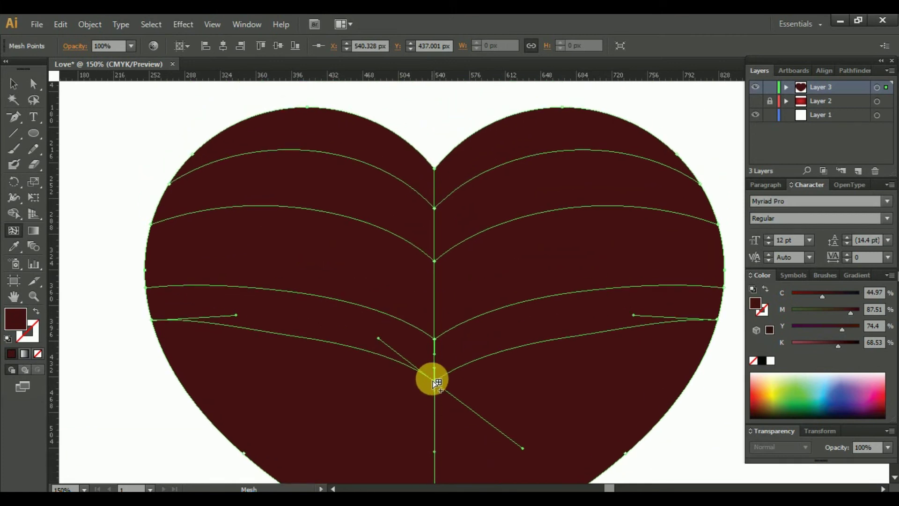
# Add a vertical mesh line through each lobe on the uppermost cross line, at about X 361 px and X 723 px.
pyautogui.keyDown('alt'); pyautogui.scroll(-1, 454, 304); pyautogui.keyUp('alt')
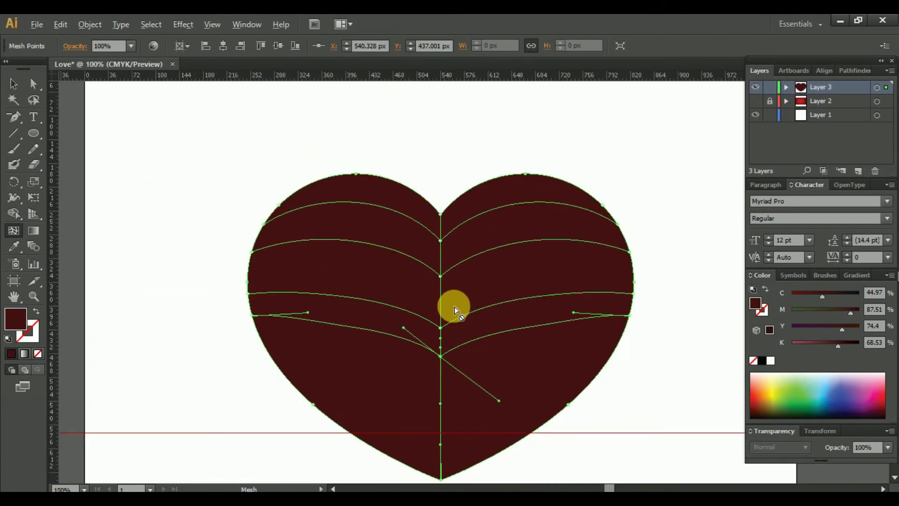
pyautogui.click(328, 205)
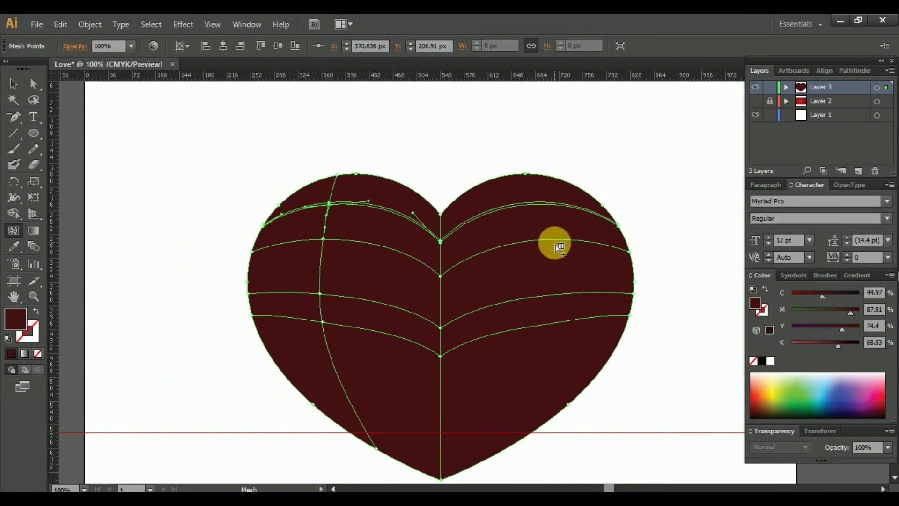
pyautogui.hotkey('ctrl', 'z')
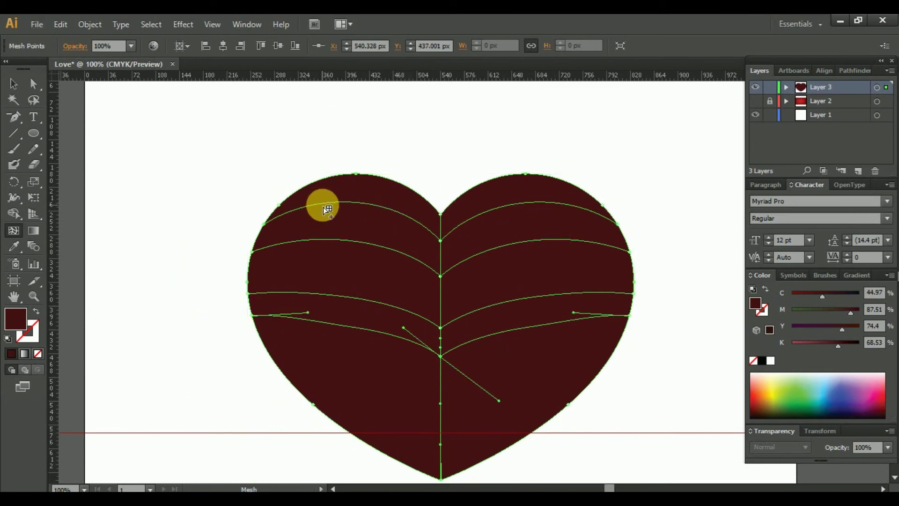
pyautogui.click(324, 204)
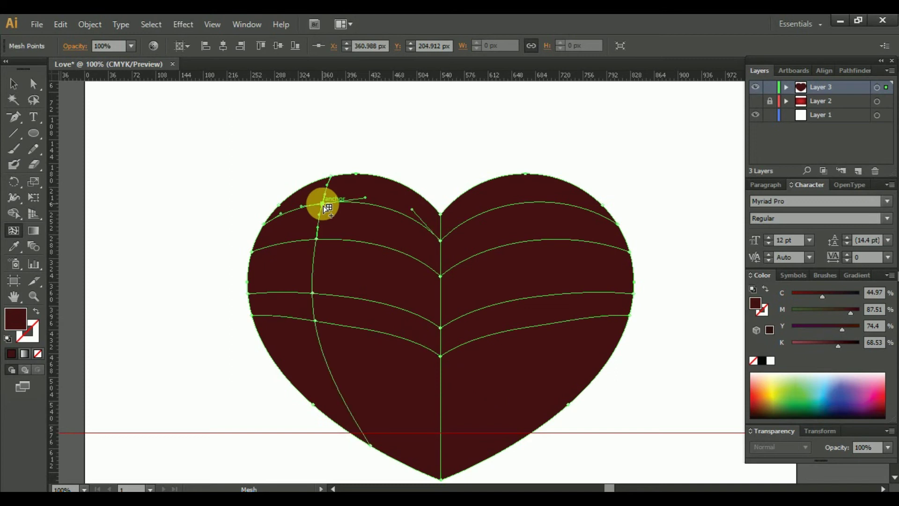
pyautogui.click(562, 205)
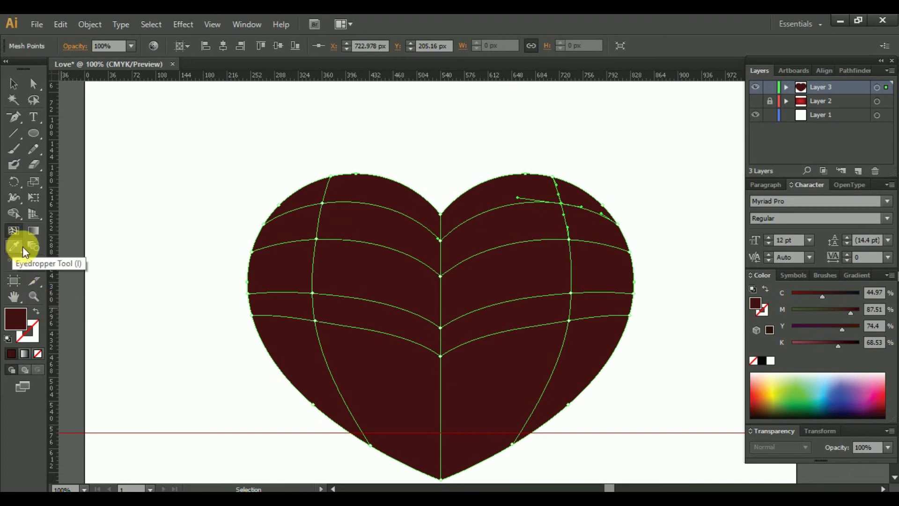
# Lasso all interior mesh points of the heart, leaving out the outline points, and set their opacity to 0%.
pyautogui.click(40, 90)
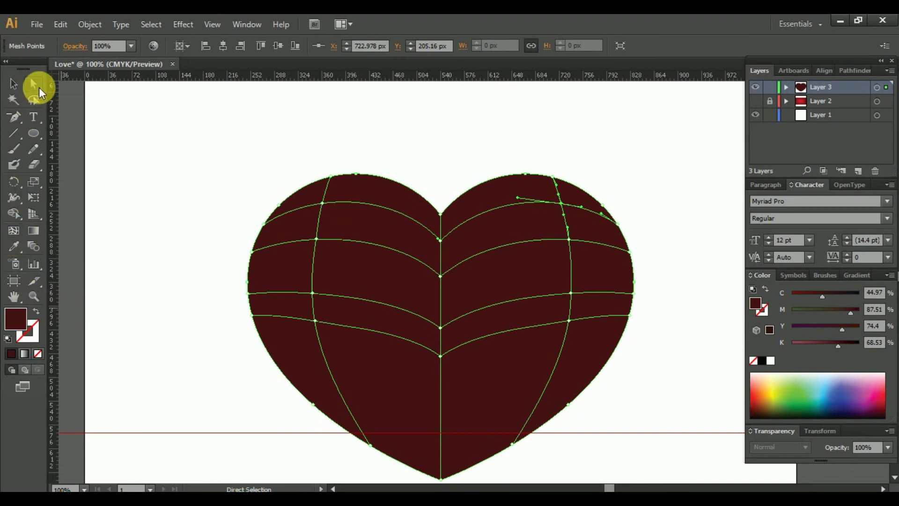
pyautogui.scroll(2, 366, 278)
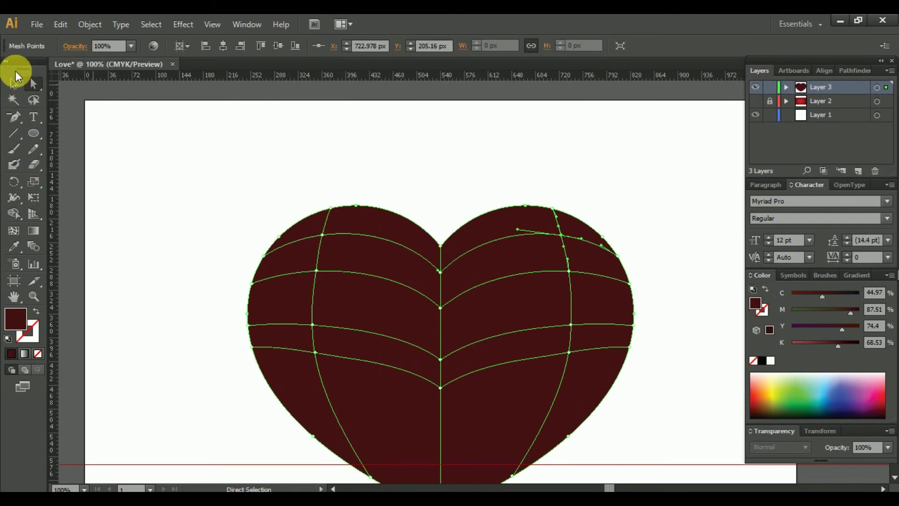
pyautogui.click(34, 99)
pyautogui.moveTo(327, 227)
pyautogui.mouseDown()
pyautogui.moveTo(315, 227)
pyautogui.moveTo(289, 311)
pyautogui.moveTo(300, 386)
pyautogui.moveTo(444, 433)
pyautogui.moveTo(523, 409)
pyautogui.moveTo(578, 372)
pyautogui.moveTo(606, 316)
pyautogui.moveTo(583, 259)
pyautogui.moveTo(588, 238)
pyautogui.moveTo(553, 221)
pyautogui.moveTo(485, 229)
pyautogui.moveTo(444, 259)
pyautogui.moveTo(407, 241)
pyautogui.moveTo(321, 225)
pyautogui.moveTo(310, 239)
pyautogui.mouseUp()
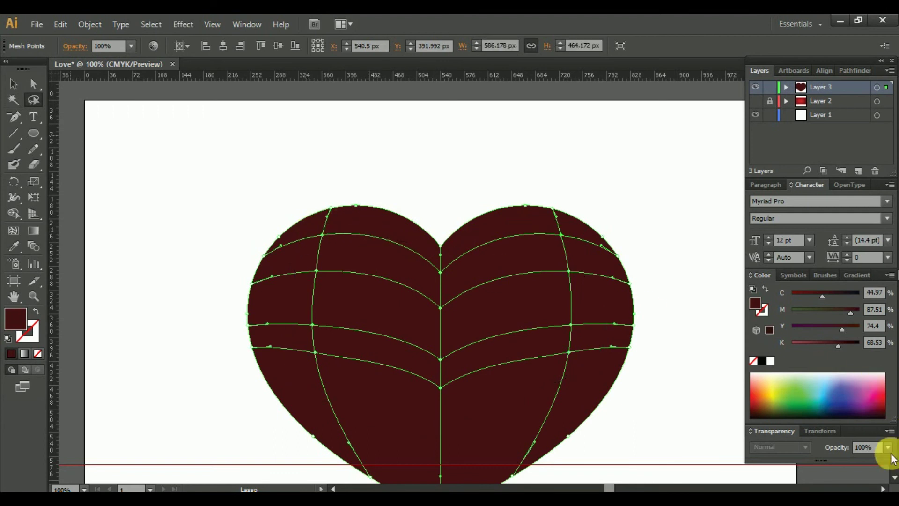
pyautogui.click(888, 447)
pyautogui.click(877, 290)
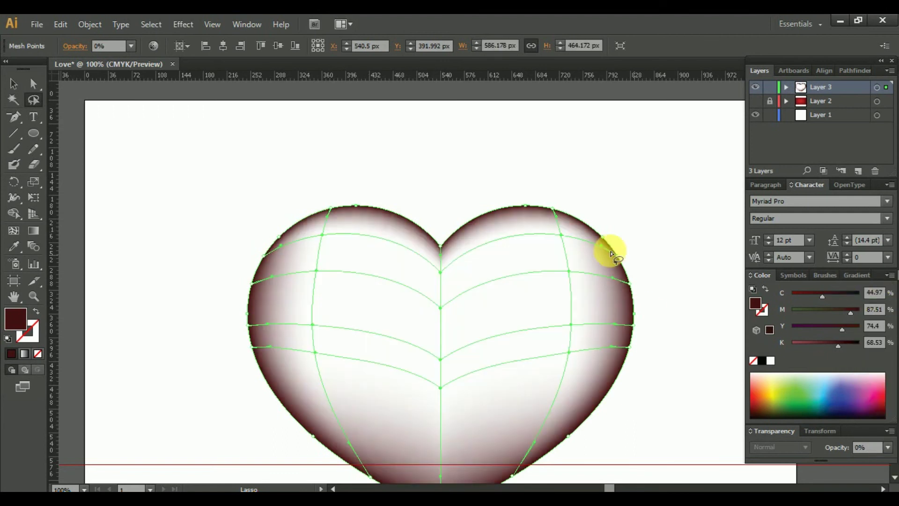
# Deselect the heart mesh and show the red background layer, Layer 2, again.
pyautogui.scroll(-2, 583, 257)
pyautogui.scroll(1, 585, 262)
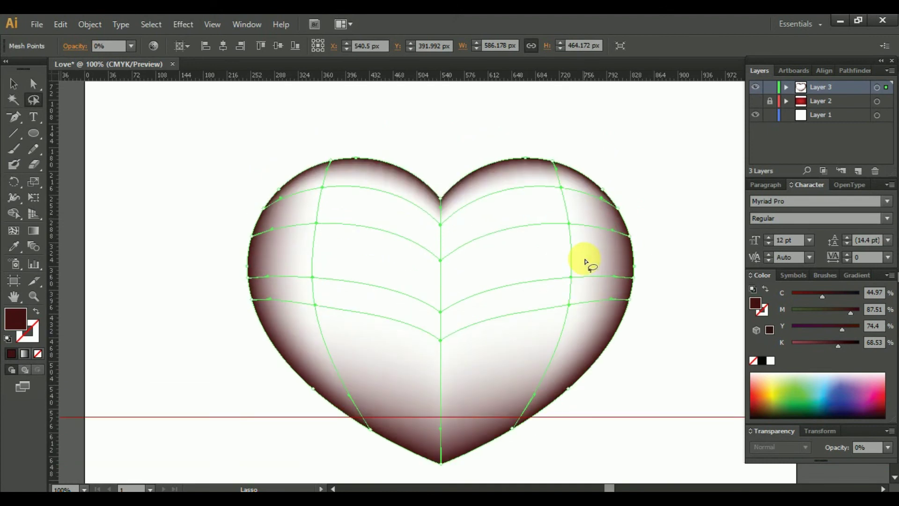
pyautogui.click(13, 85)
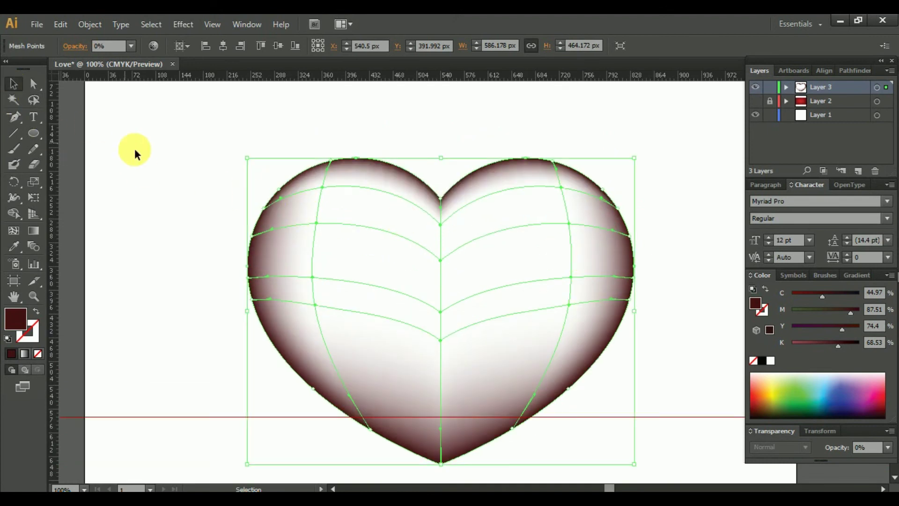
pyautogui.click(136, 155)
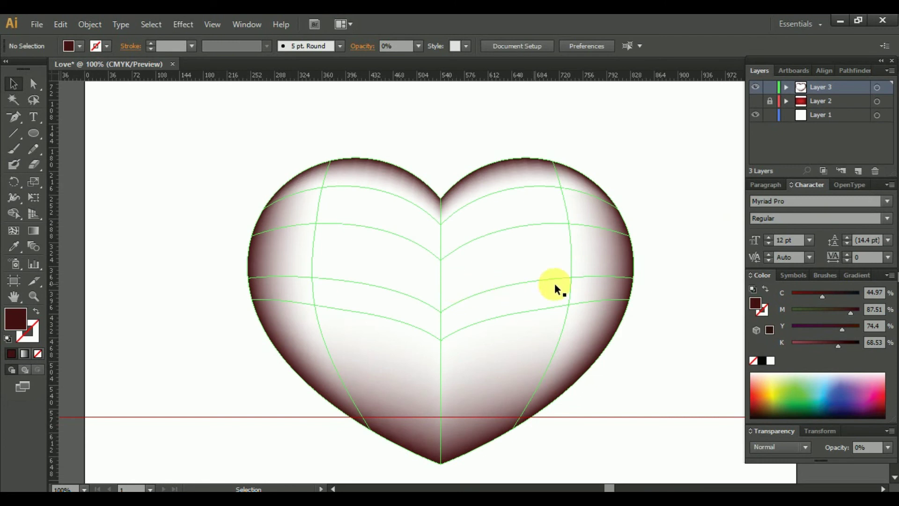
pyautogui.click(756, 101)
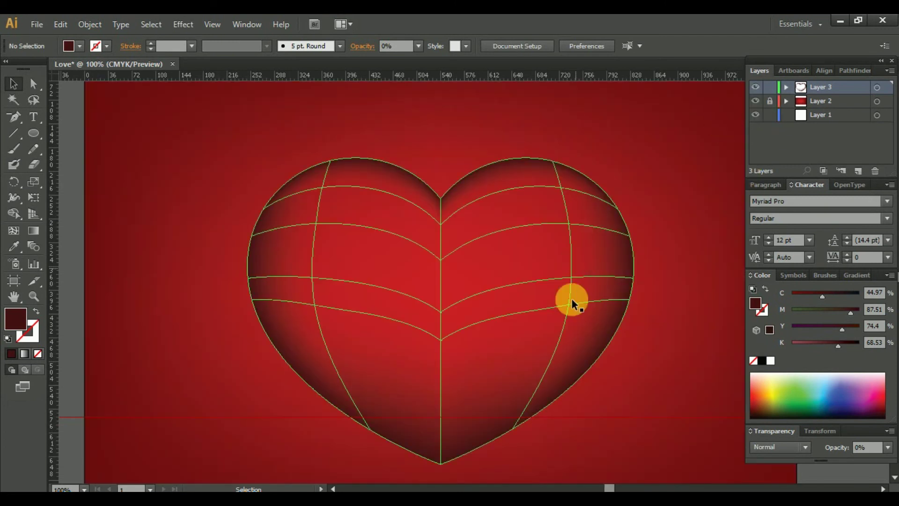
pyautogui.keyDown('alt'); pyautogui.scroll(-1, 583, 339); pyautogui.keyUp('alt')
pyautogui.moveTo(712, 373); pyautogui.dragTo(655, 363)
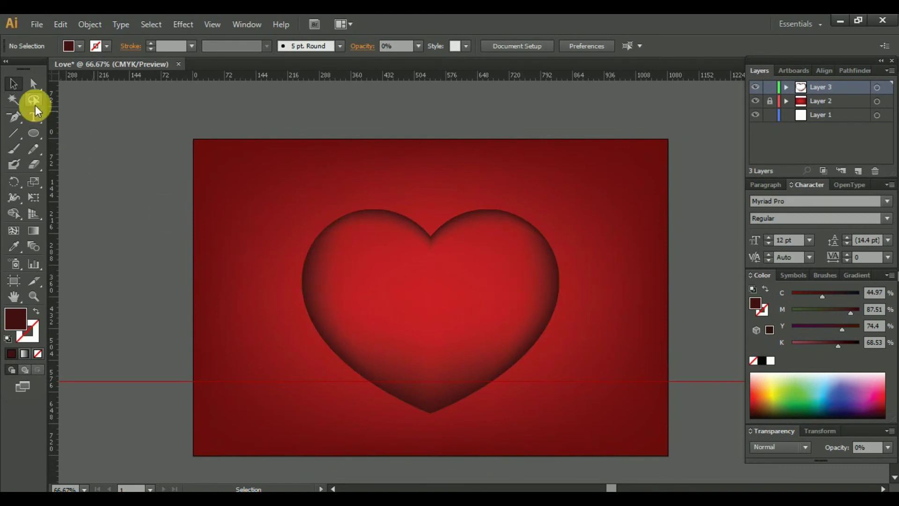
# Select the heart mesh and scale it down proportionally about its centre to about 366 by 290 px.
pyautogui.click(18, 88)
pyautogui.click(481, 280)
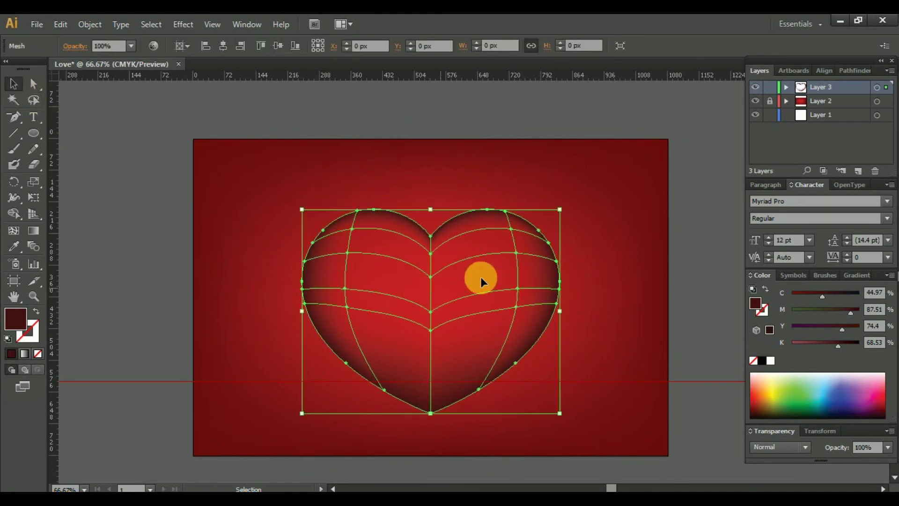
pyautogui.moveTo(566, 213); pyautogui.dragTo(536, 247)
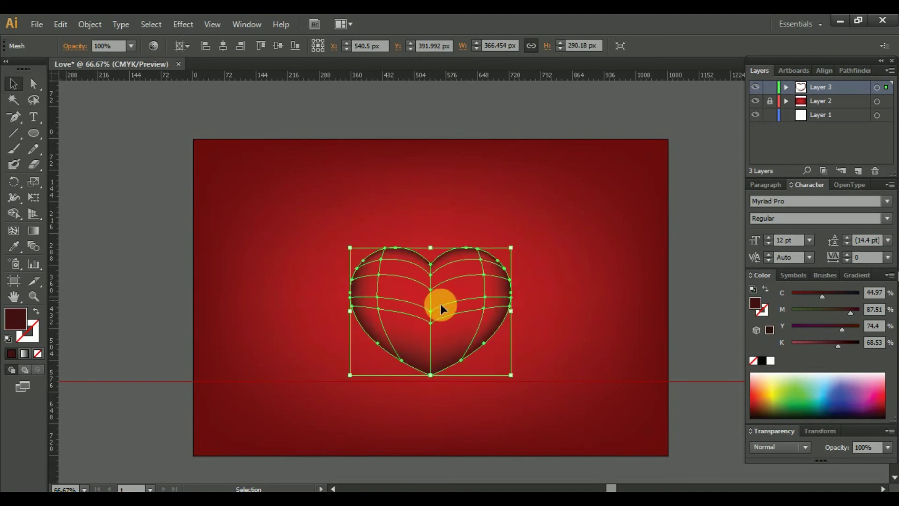
# Duplicate the heart to its right, enlarged to about 504 by 399 px, and duplicate that copy to the left, enlarged to about 684 by 542 px.
pyautogui.moveTo(450, 318); pyautogui.dragTo(581, 345)
pyautogui.moveTo(636, 247); pyautogui.dragTo(675, 228)
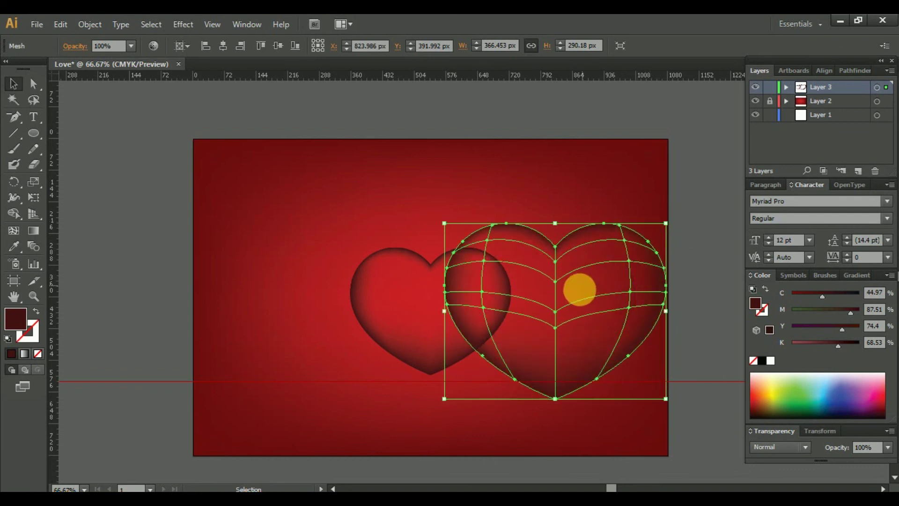
pyautogui.moveTo(591, 287); pyautogui.dragTo(363, 302)
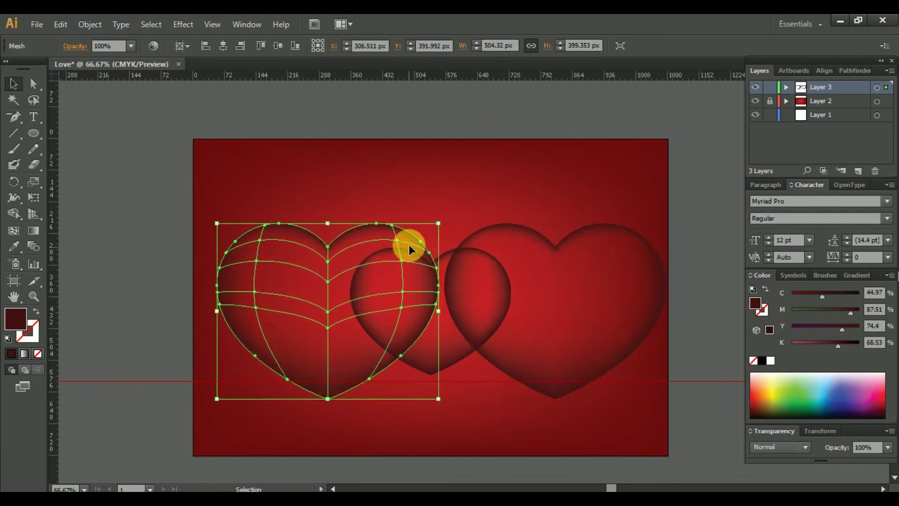
pyautogui.moveTo(441, 227); pyautogui.dragTo(477, 193)
# Select all three hearts, centre them horizontally and vertically on the artboard so they nest, and deselect them.
pyautogui.keyDown('shift'); pyautogui.click(578, 305); pyautogui.keyUp('shift')
pyautogui.keyDown('shift'); pyautogui.click(467, 352); pyautogui.keyUp('shift')
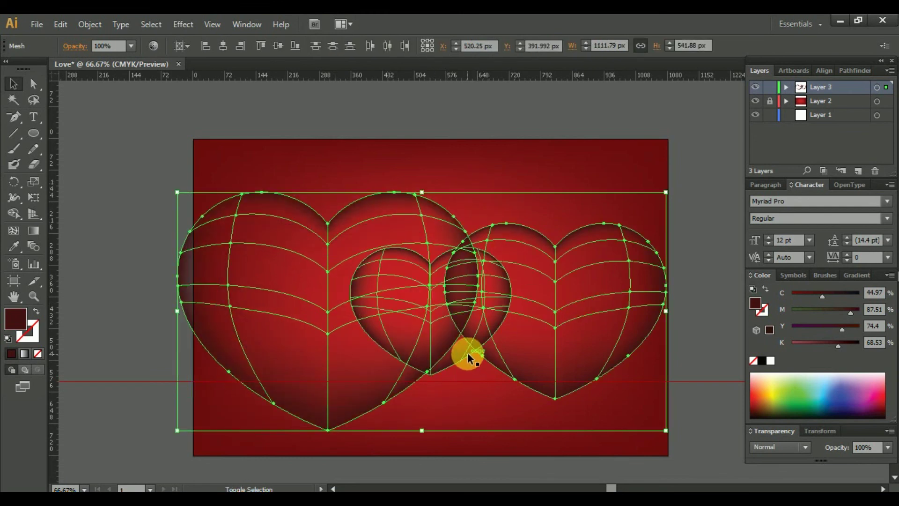
pyautogui.click(219, 49)
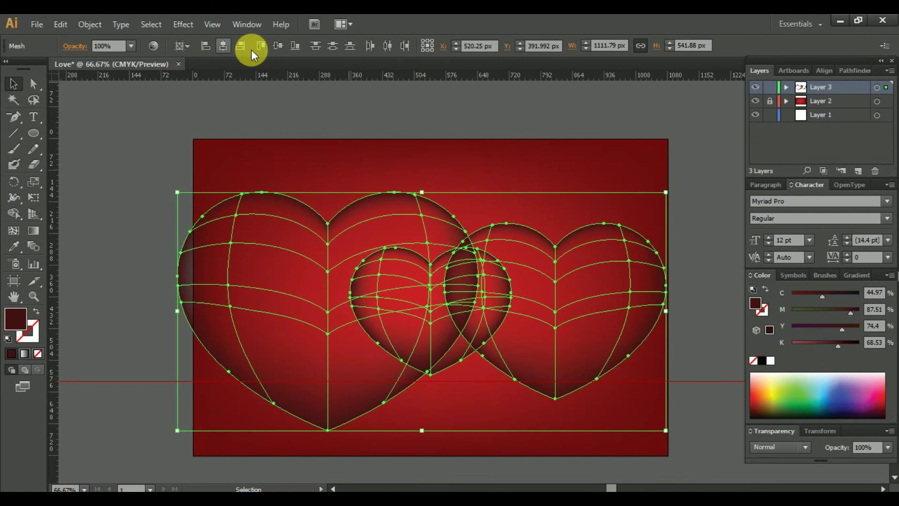
pyautogui.click(279, 47)
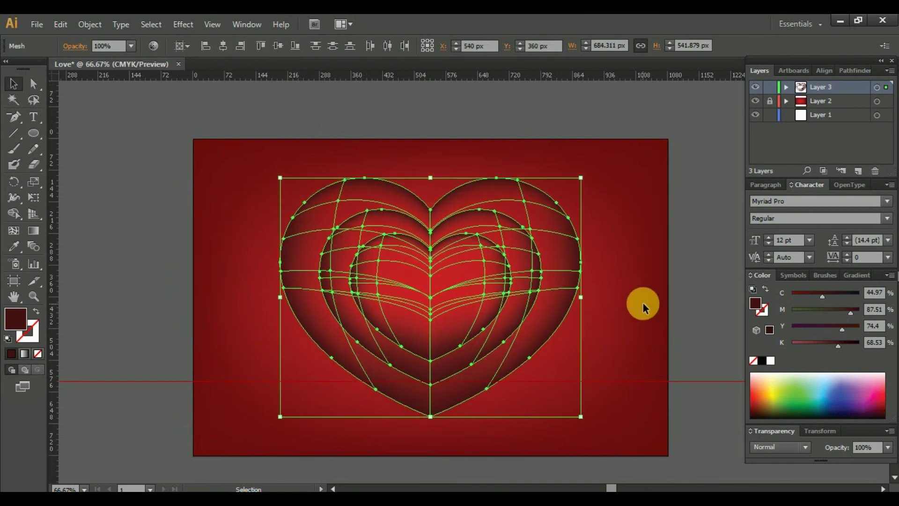
pyautogui.click(642, 302)
pyautogui.scroll(2, 626, 308)
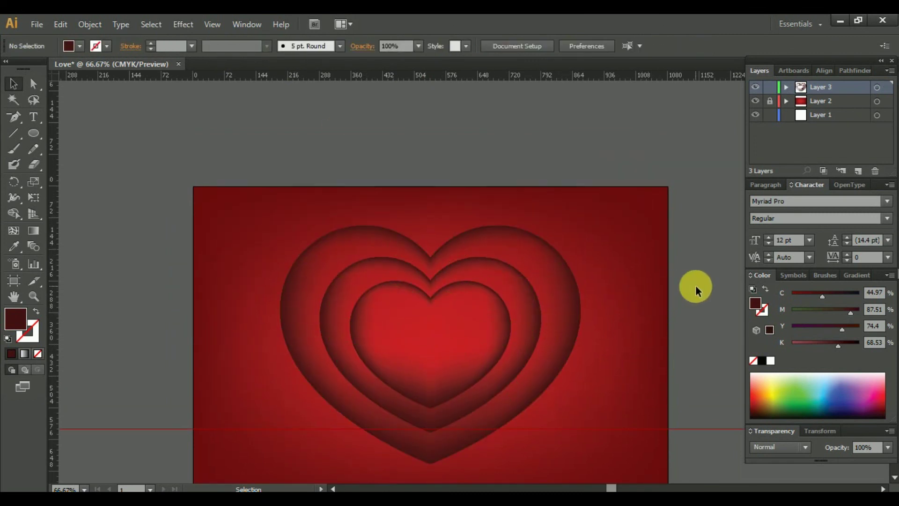
pyautogui.scroll(-2, 693, 285)
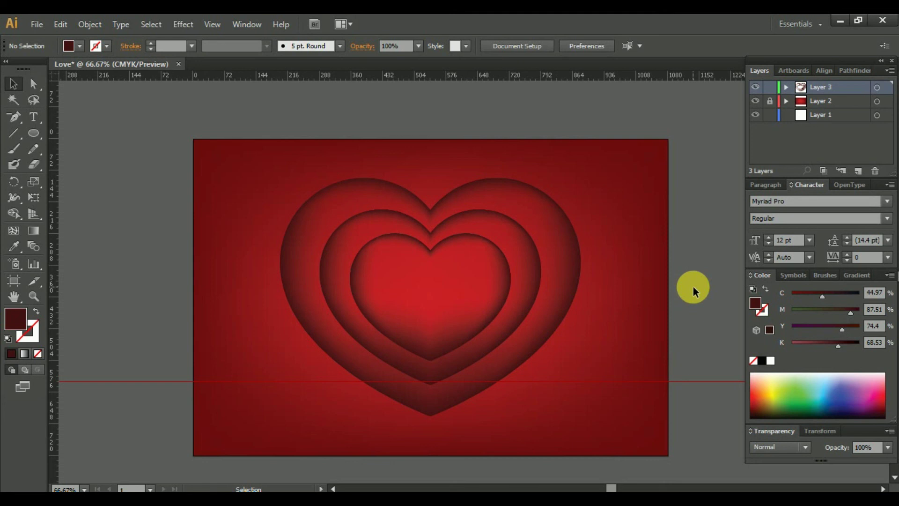
pyautogui.scroll(1, 693, 286)
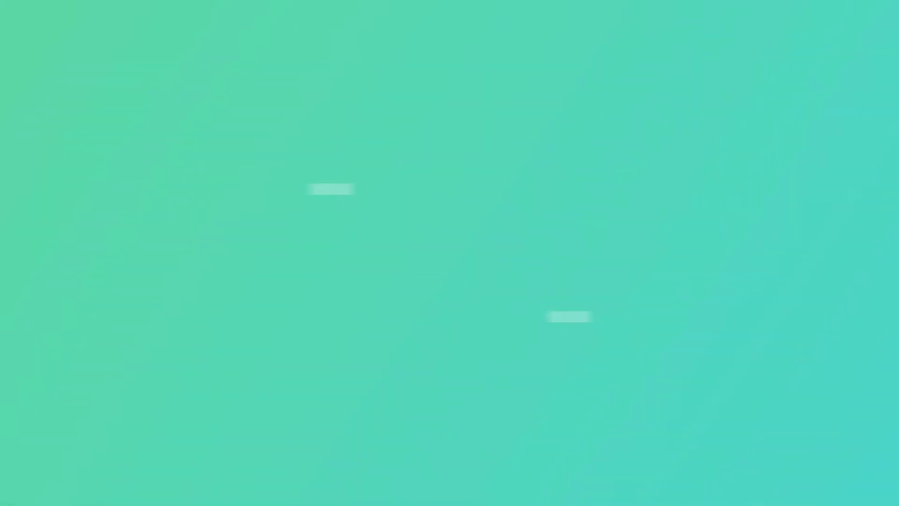